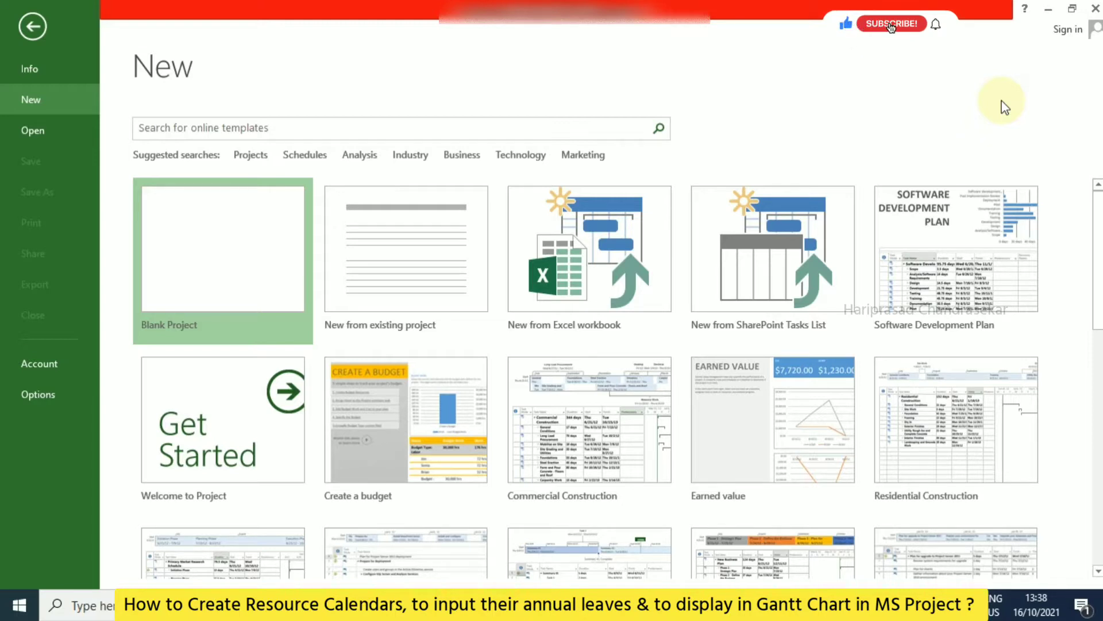
# Create a blank project and enter four tasks named A, B, C and D.
pyautogui.click(228, 261)
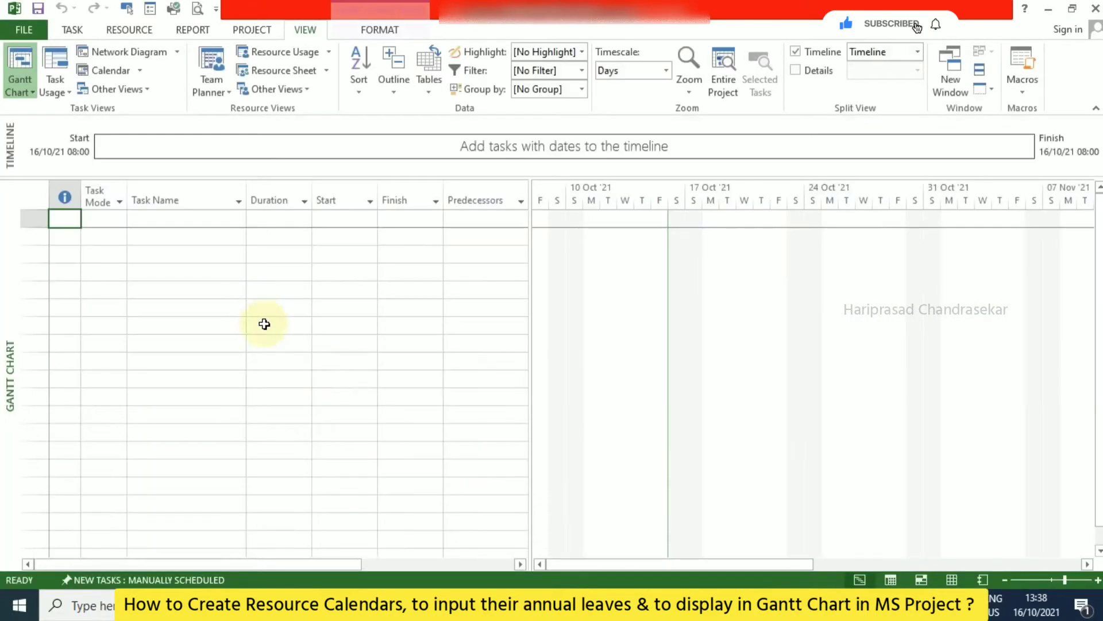
pyautogui.click(165, 221)
pyautogui.write('A')
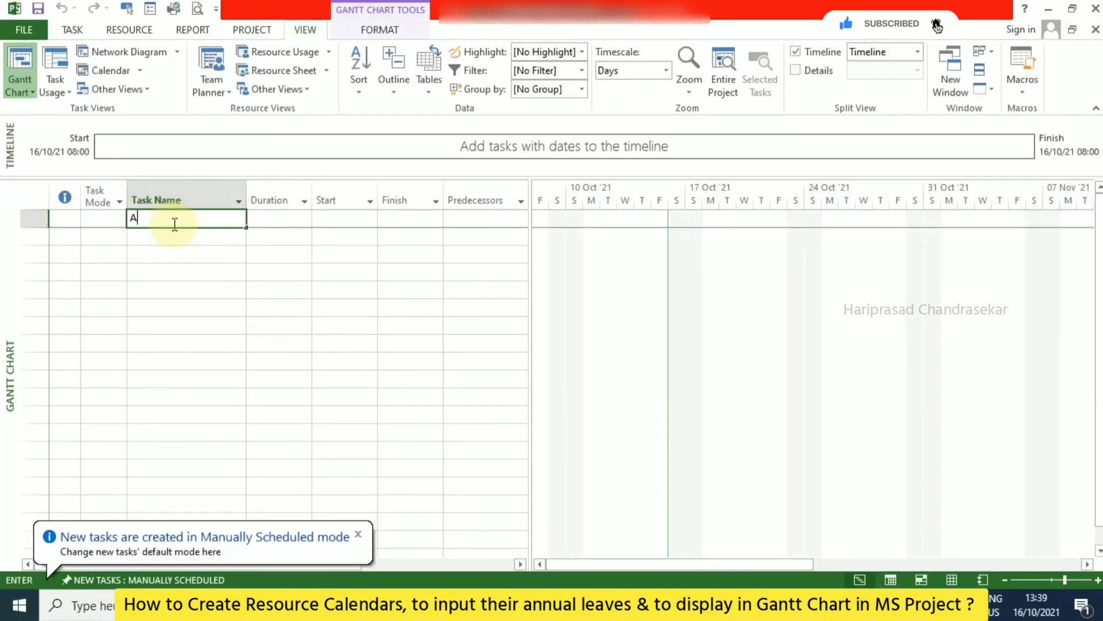
pyautogui.press('Return')
pyautogui.write('B')
pyautogui.press('Return')
pyautogui.write('C')
pyautogui.press('Return')
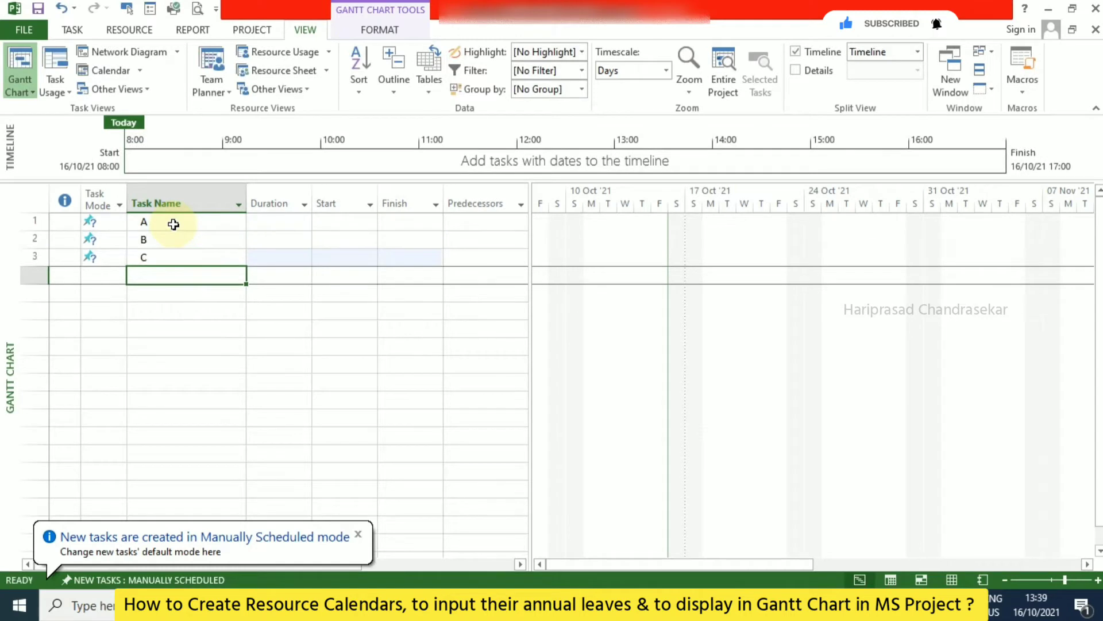
pyautogui.write('D')
pyautogui.press('Return')
# Set the durations of tasks A, B, C and D to 20, 25, 15 and 10 days.
pyautogui.click(271, 221)
pyautogui.write('20')
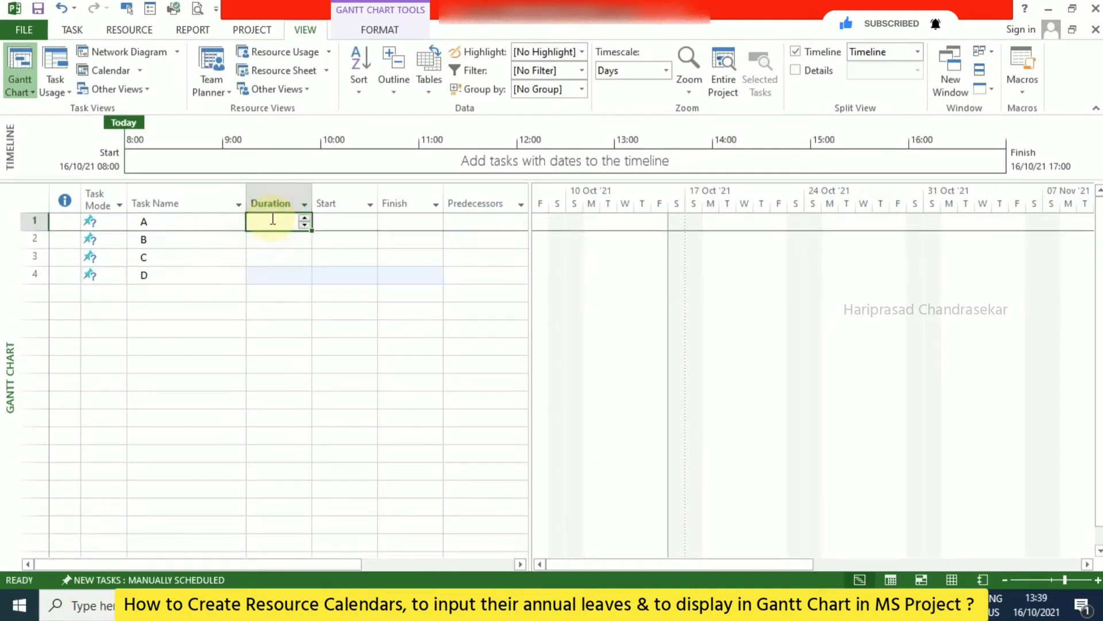
pyautogui.press('Return')
pyautogui.write('25')
pyautogui.press('Return')
pyautogui.write('15')
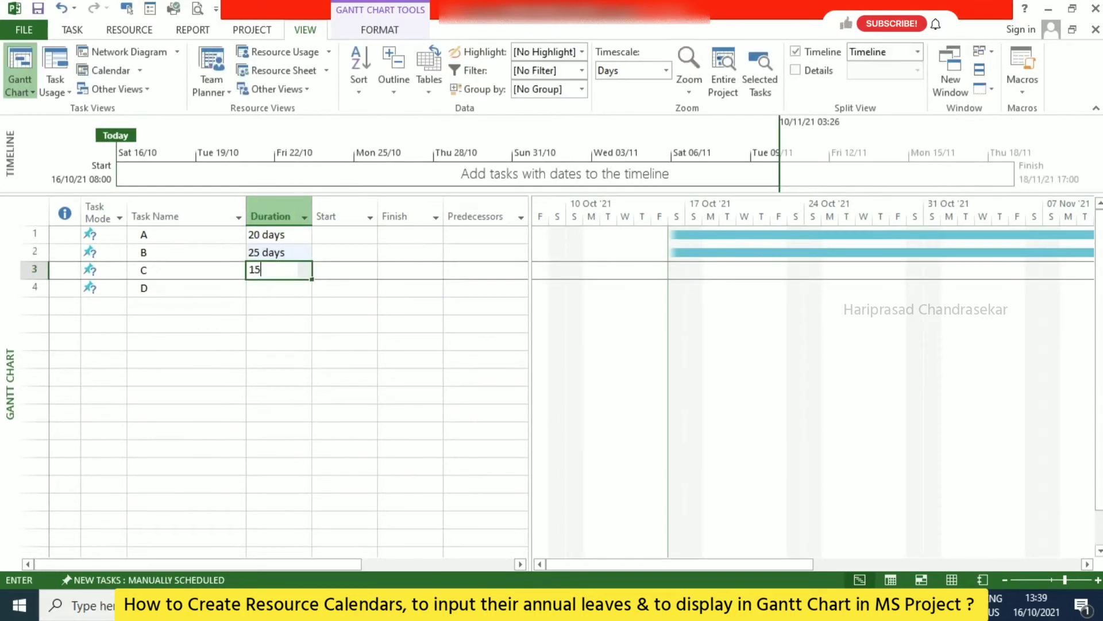
pyautogui.press('Return')
pyautogui.write('10')
pyautogui.press('Return')
# Link tasks A through D in sequence.
pyautogui.moveTo(184, 234); pyautogui.dragTo(180, 288)
pyautogui.click(73, 30)
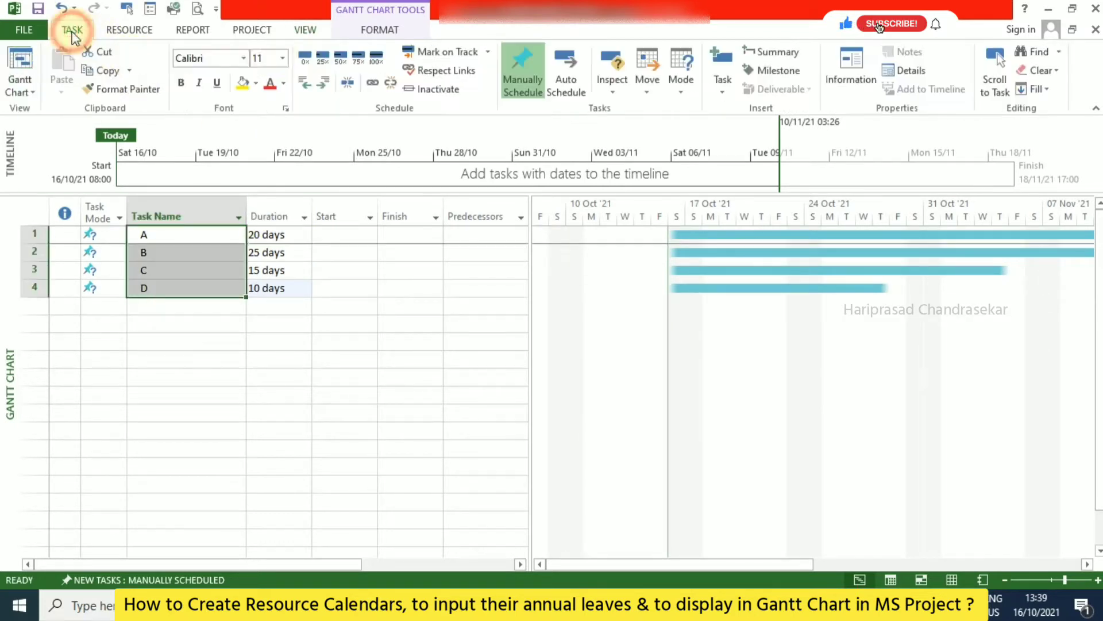
pyautogui.click(372, 83)
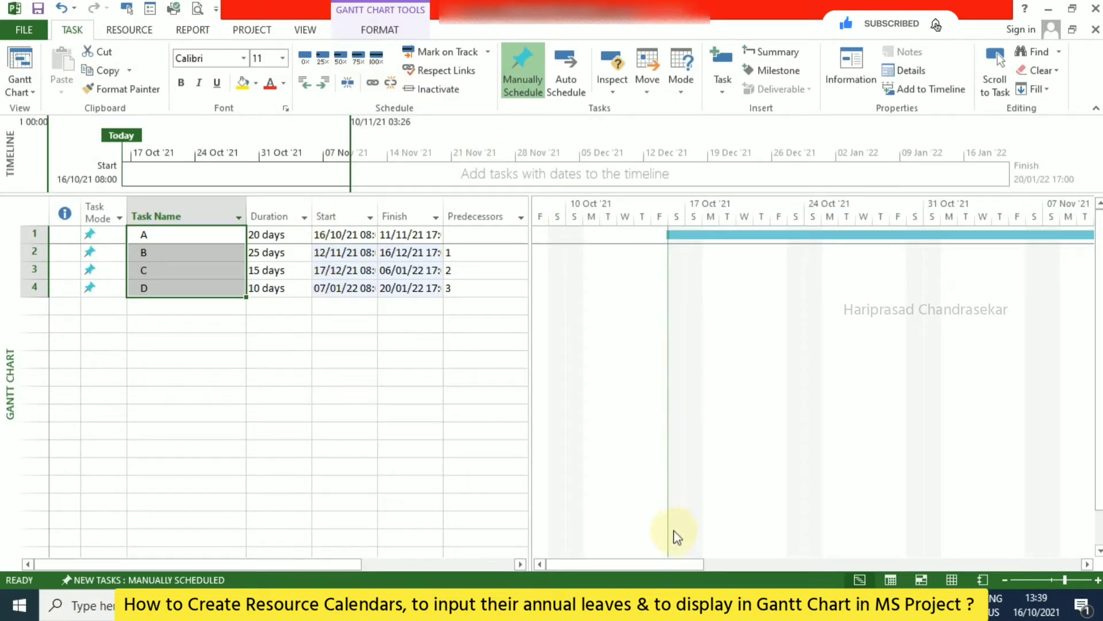
# Widen the Gantt chart area and fit the entire project in it.
pyautogui.click(305, 30)
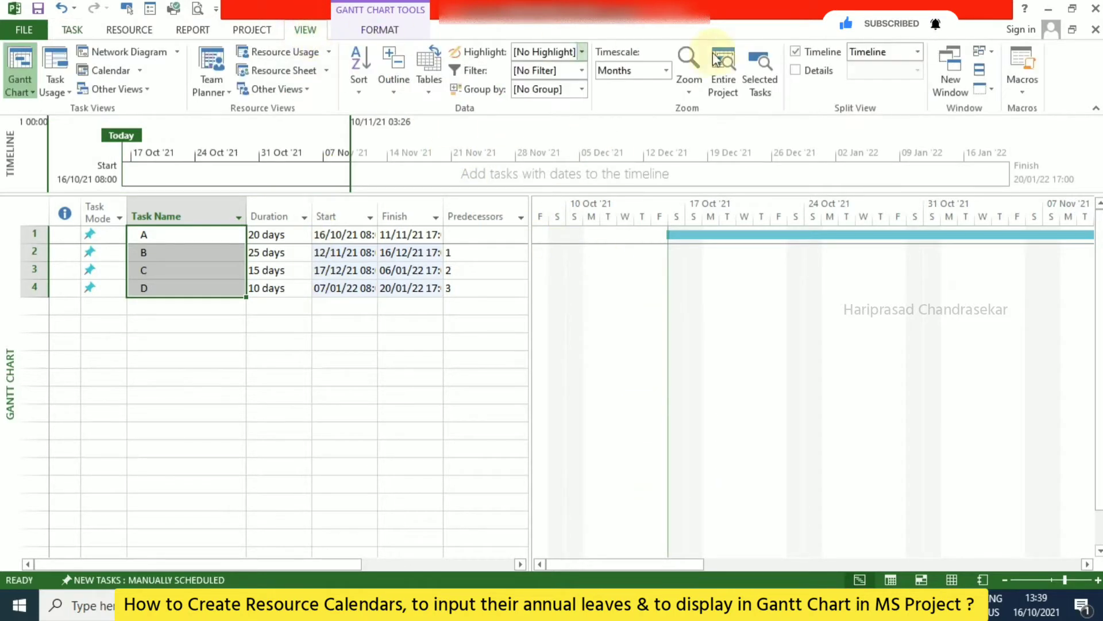
pyautogui.click(724, 85)
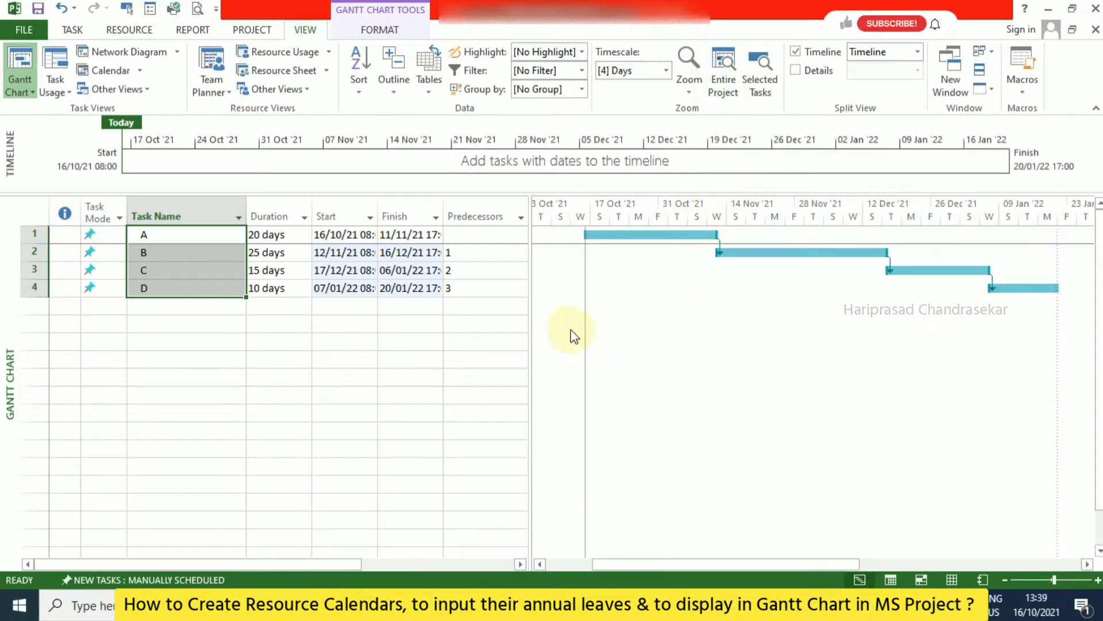
pyautogui.moveTo(532, 321); pyautogui.dragTo(473, 323)
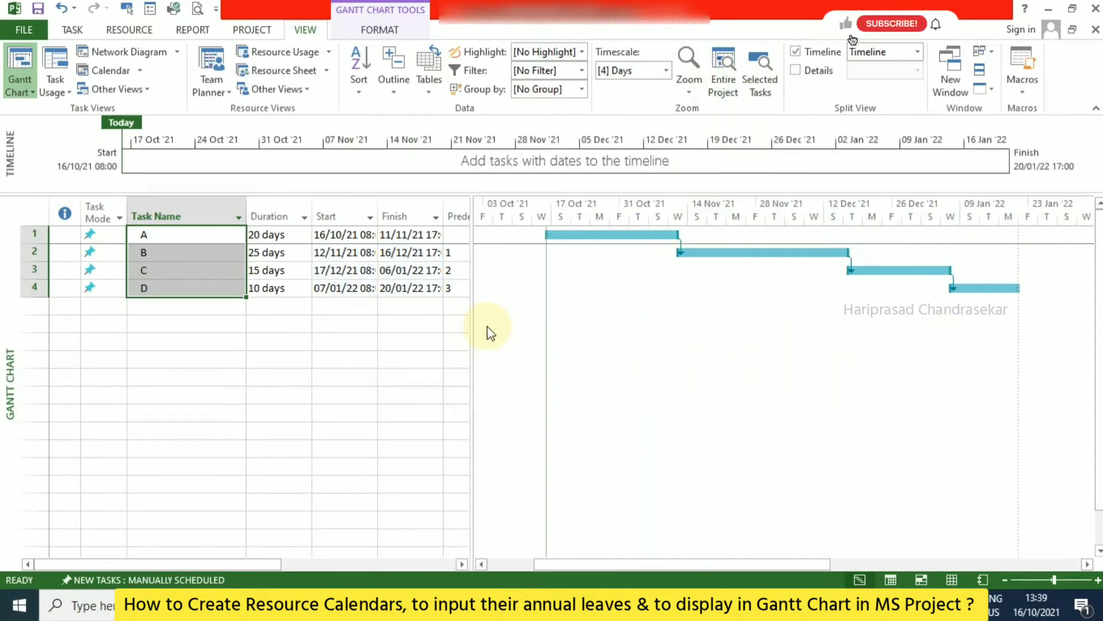
pyautogui.click(725, 83)
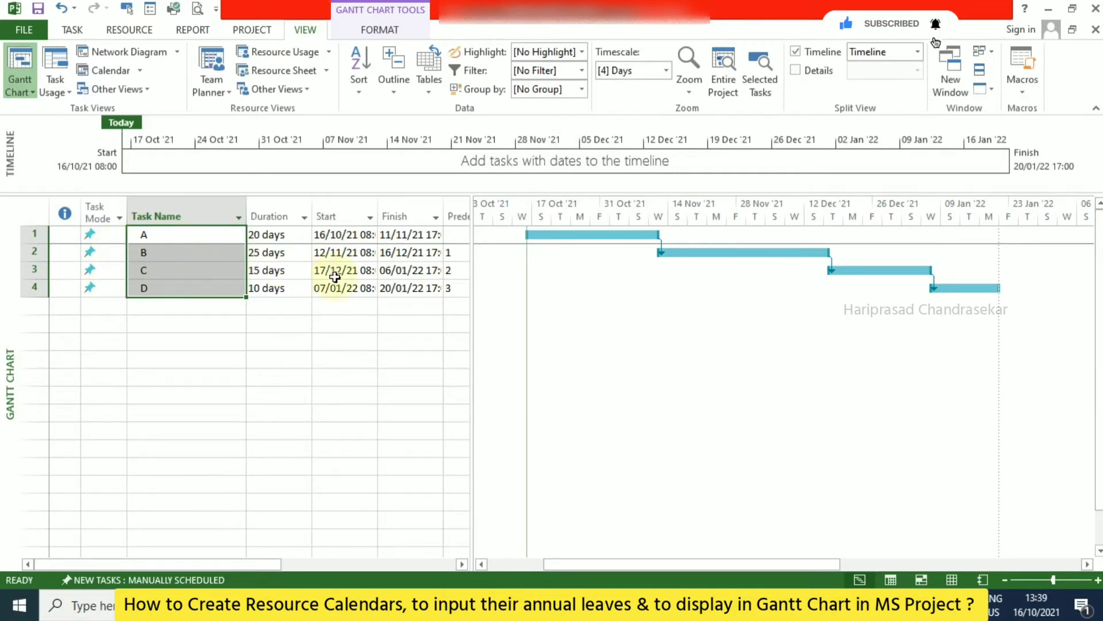
# Set task A's start date to 1 January 2022 while the tasks are manually scheduled.
pyautogui.click(366, 234)
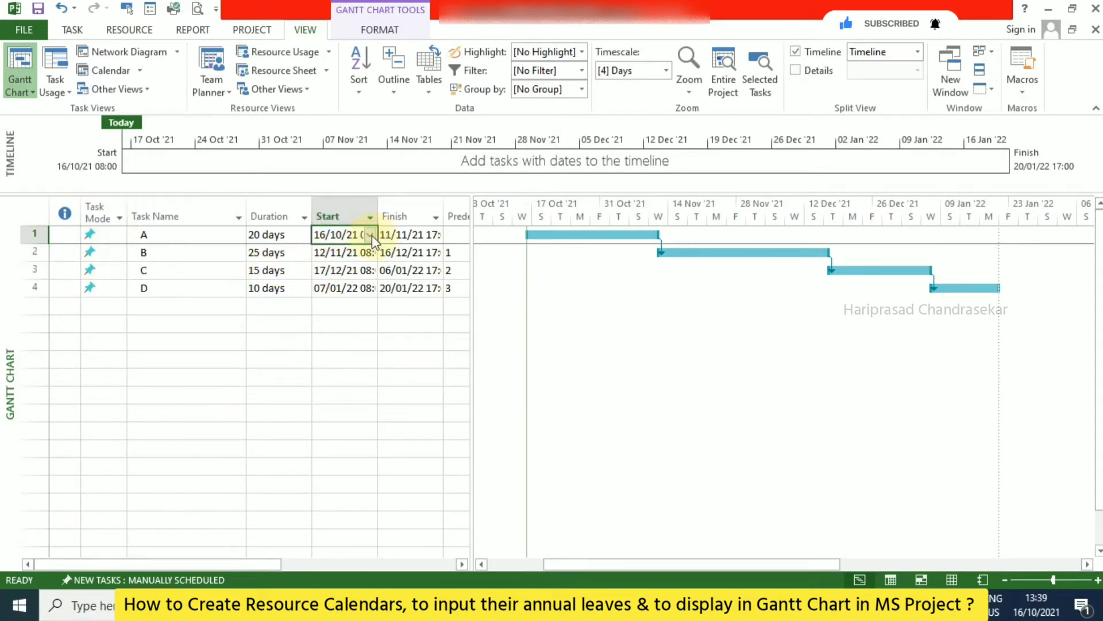
pyautogui.click(371, 236)
pyautogui.click(366, 253)
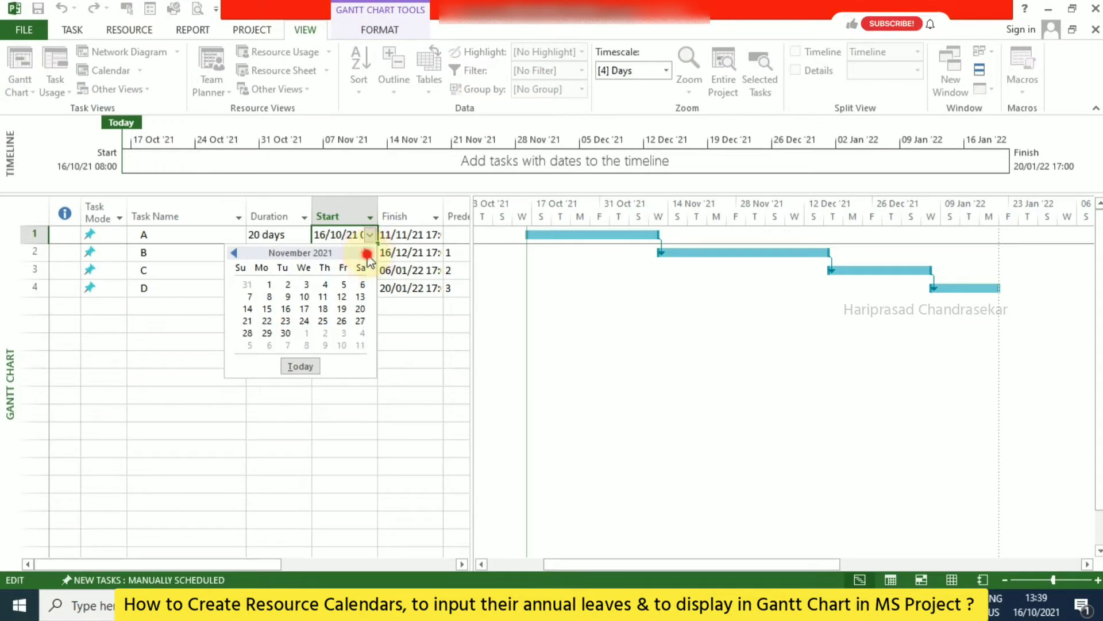
pyautogui.click(366, 253)
pyautogui.click(366, 253)
pyautogui.click(359, 284)
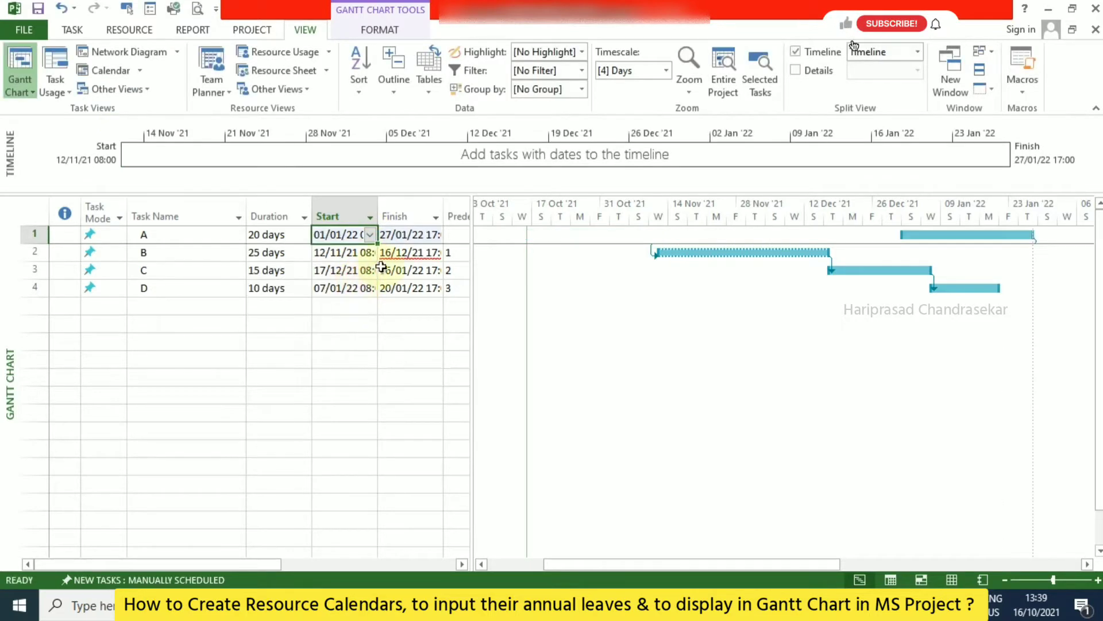
pyautogui.click(359, 256)
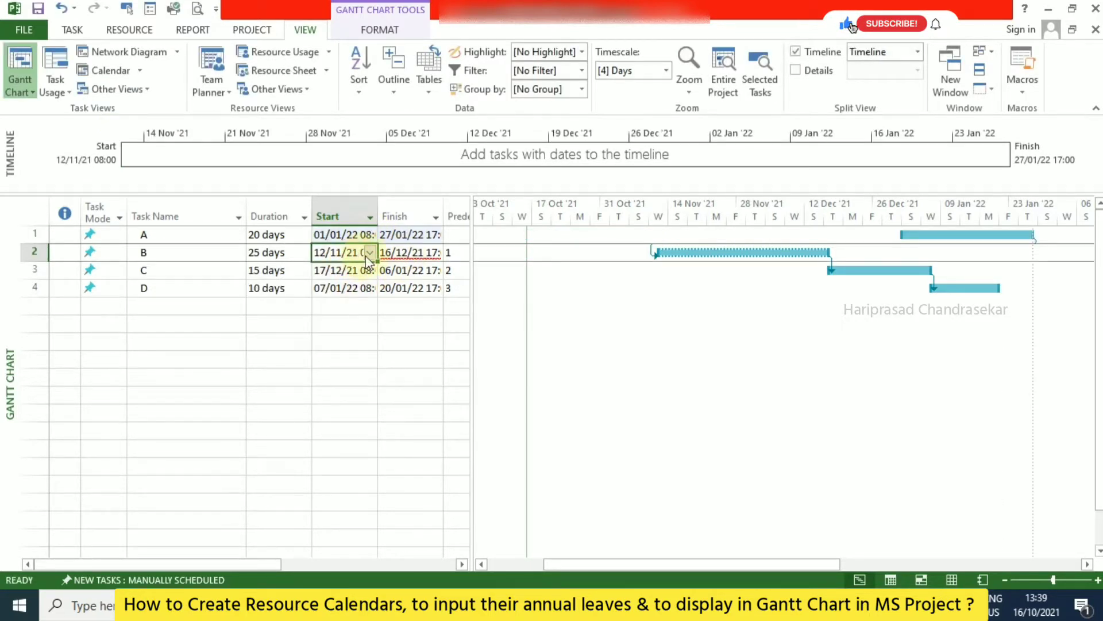
pyautogui.click(368, 255)
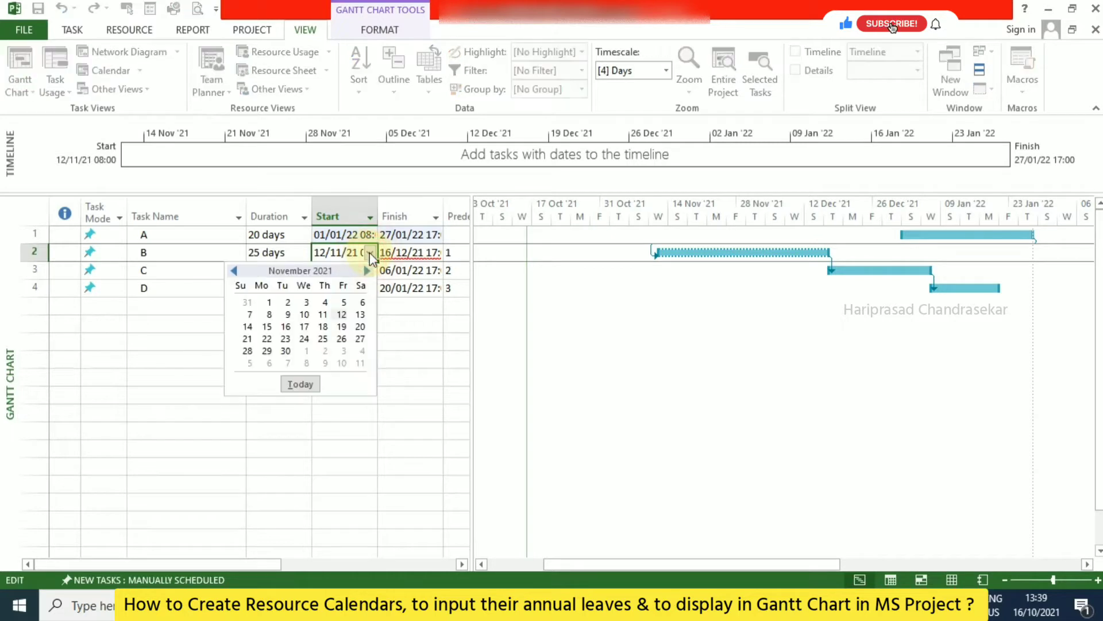
pyautogui.click(283, 233)
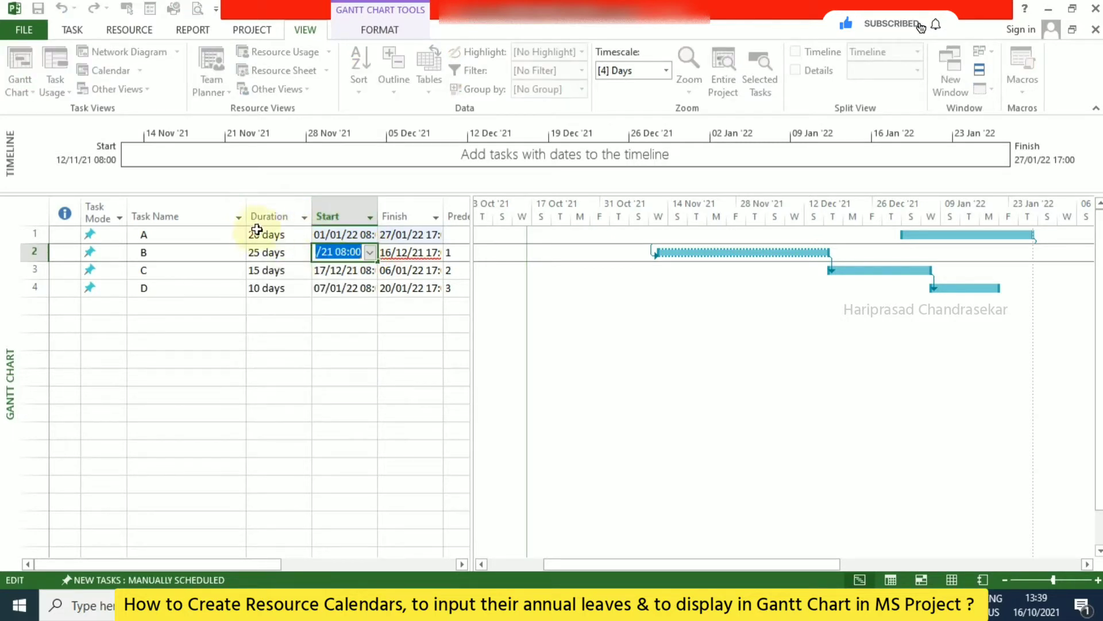
# Switch tasks A through D to Auto Schedule mode.
pyautogui.moveTo(207, 234); pyautogui.dragTo(195, 291)
pyautogui.click(73, 30)
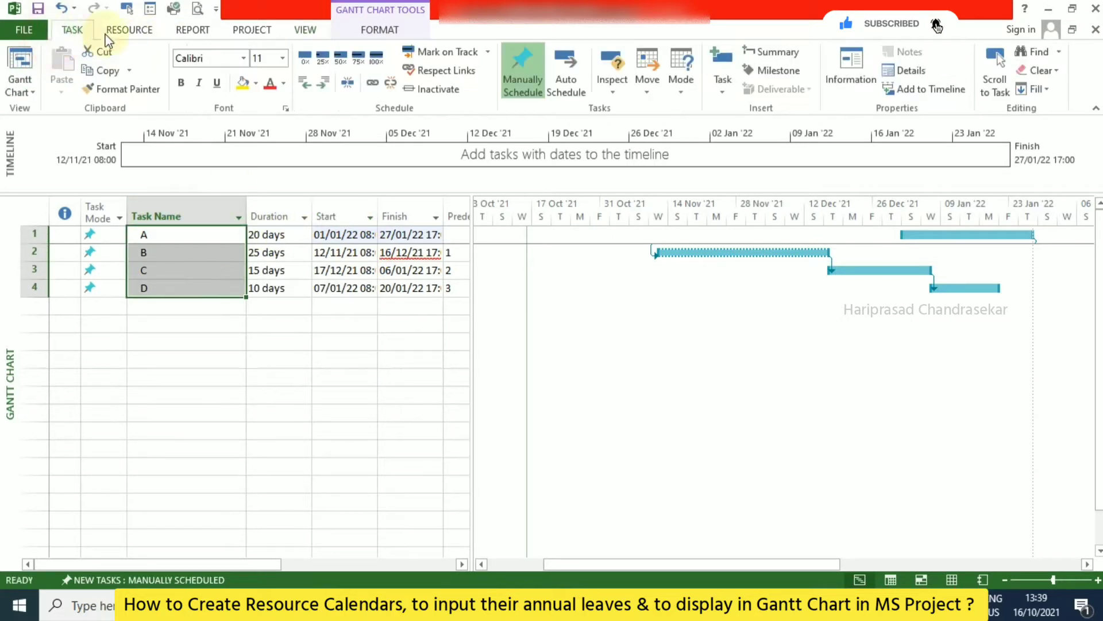
pyautogui.click(571, 89)
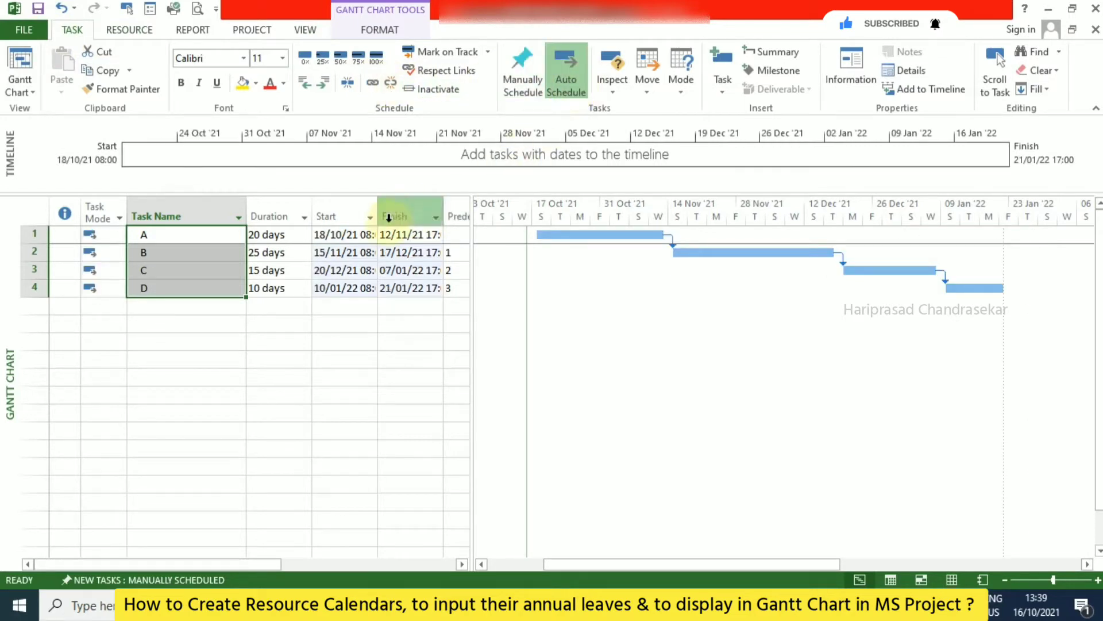
# Set task A's start date to 1 January 2022, accepting the move to the next working day, Mon 03 Jan '22.
pyautogui.click(350, 235)
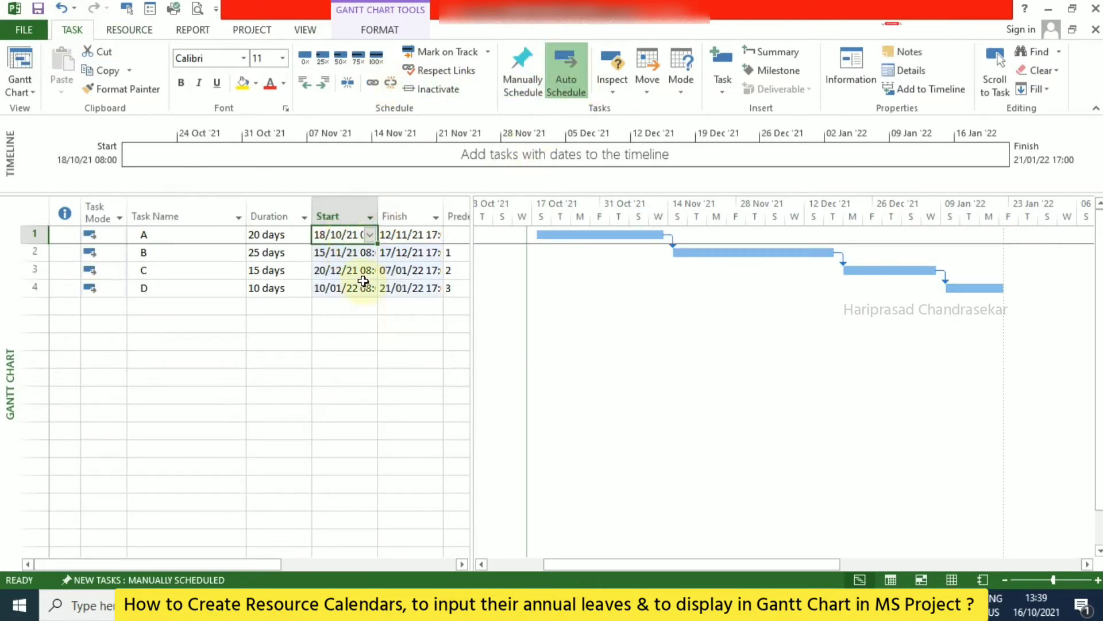
pyautogui.moveTo(1041, 612)
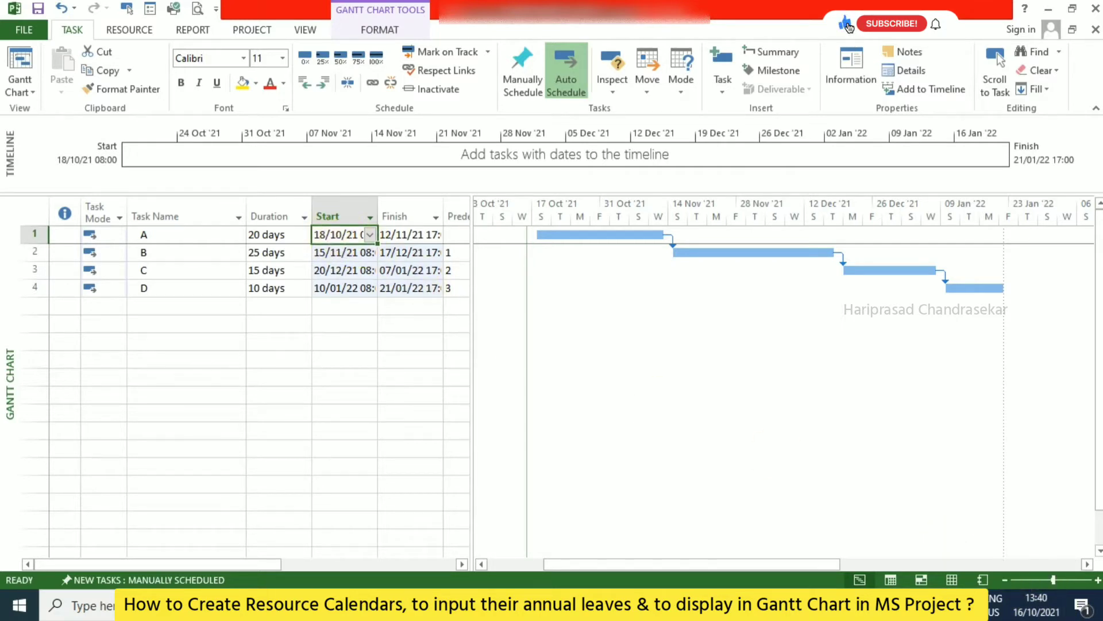
pyautogui.click(370, 234)
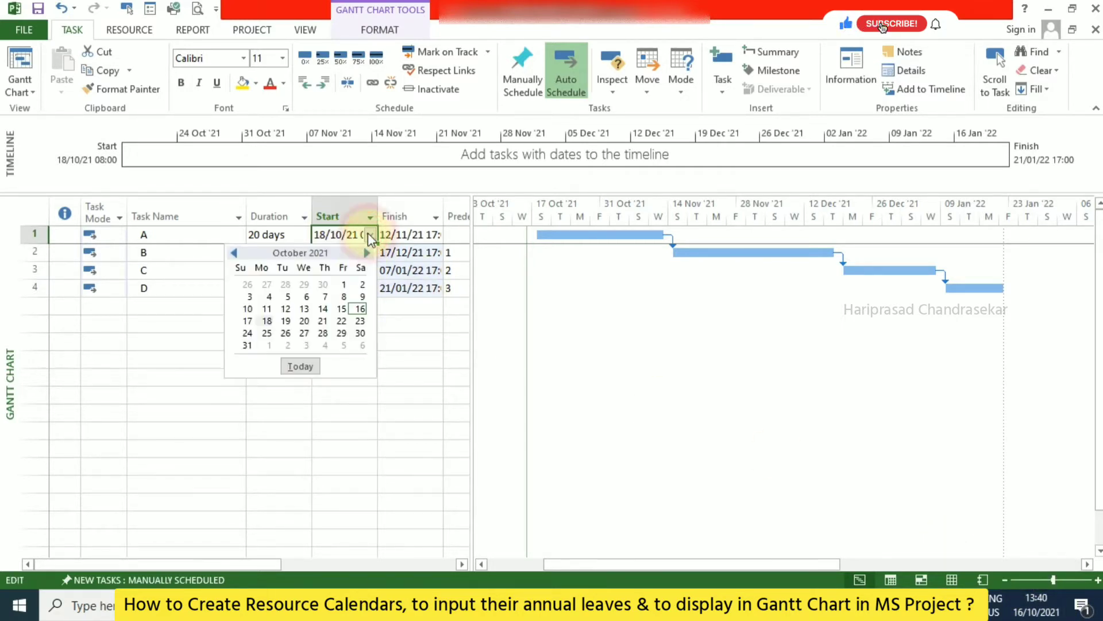
pyautogui.click(367, 253)
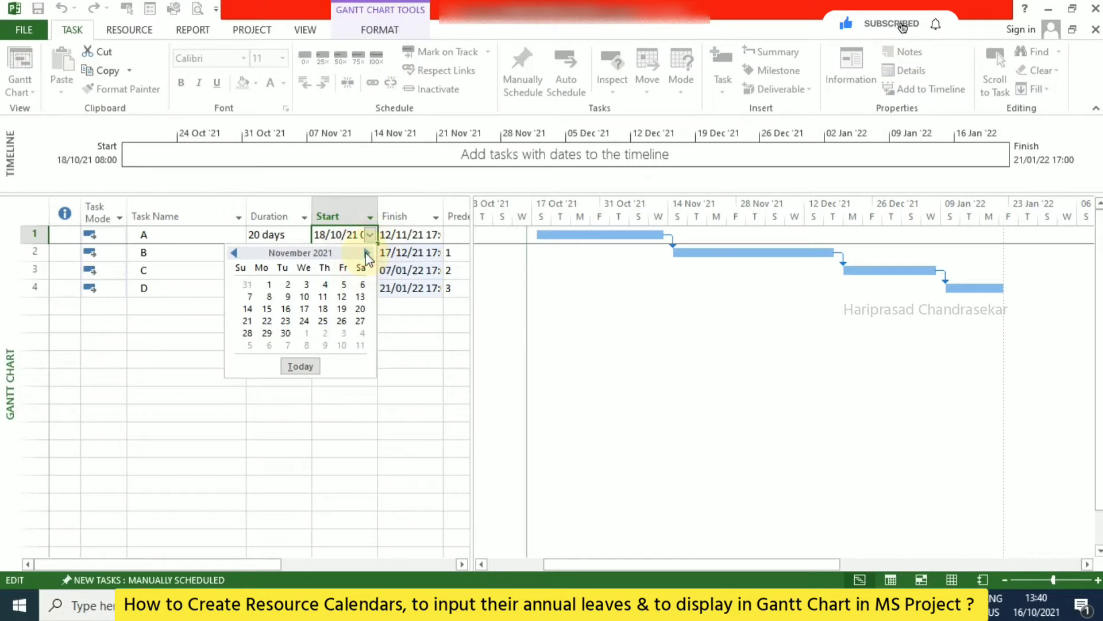
pyautogui.click(367, 253)
pyautogui.click(367, 253)
pyautogui.click(361, 285)
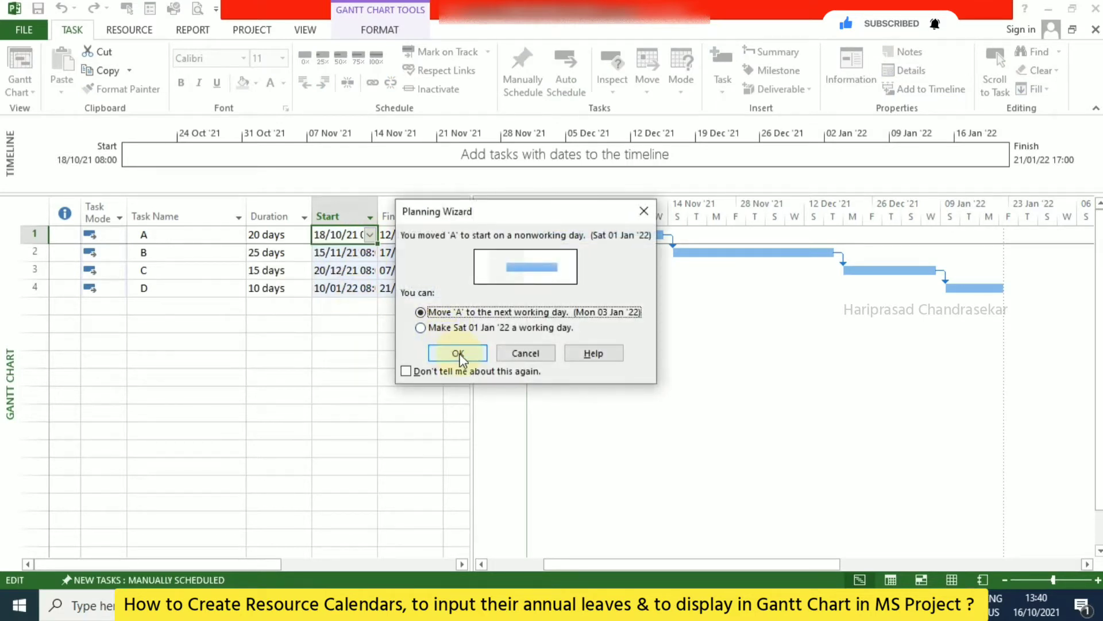
pyautogui.click(458, 352)
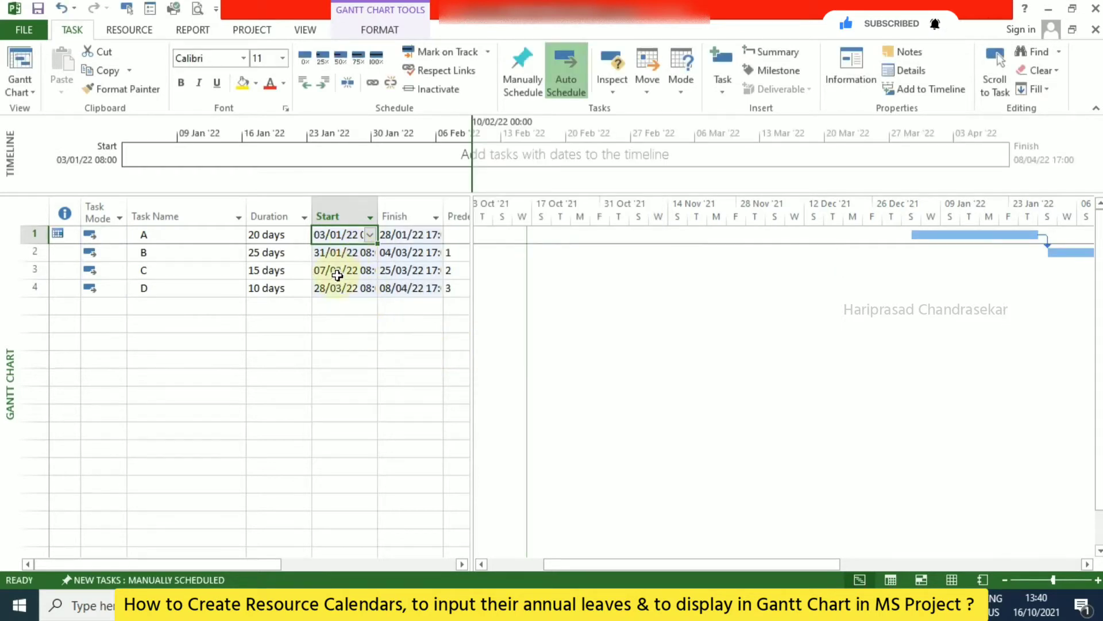
# Review the start dates of tasks A through D and check task A's start in the January 2022 date picker.
pyautogui.click(344, 251)
pyautogui.click(343, 236)
pyautogui.click(351, 251)
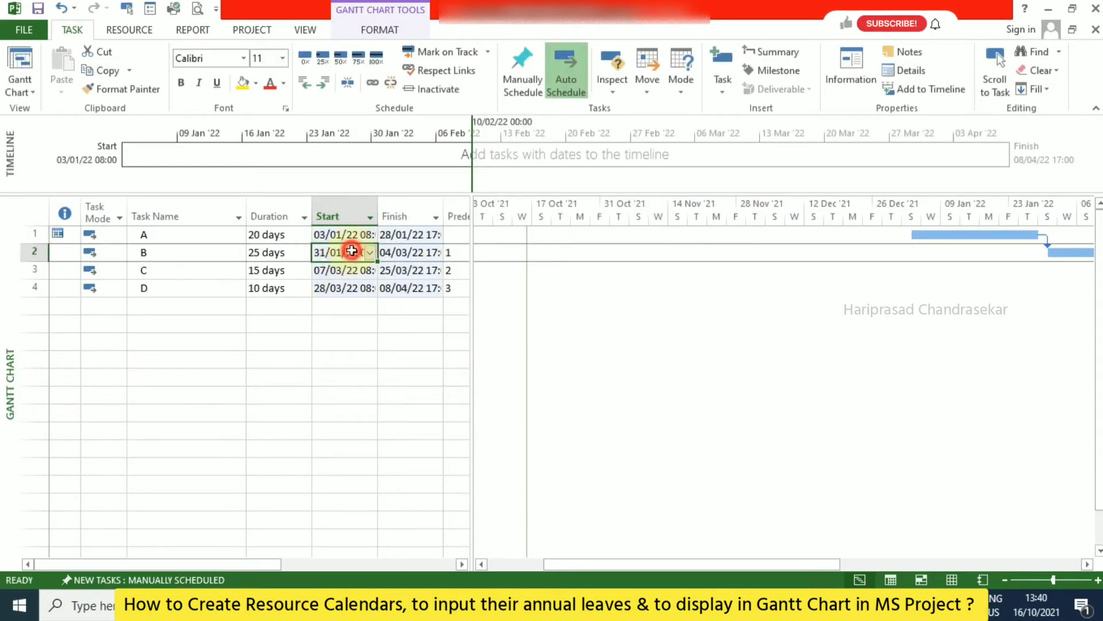
pyautogui.click(345, 269)
pyautogui.click(345, 288)
pyautogui.click(344, 235)
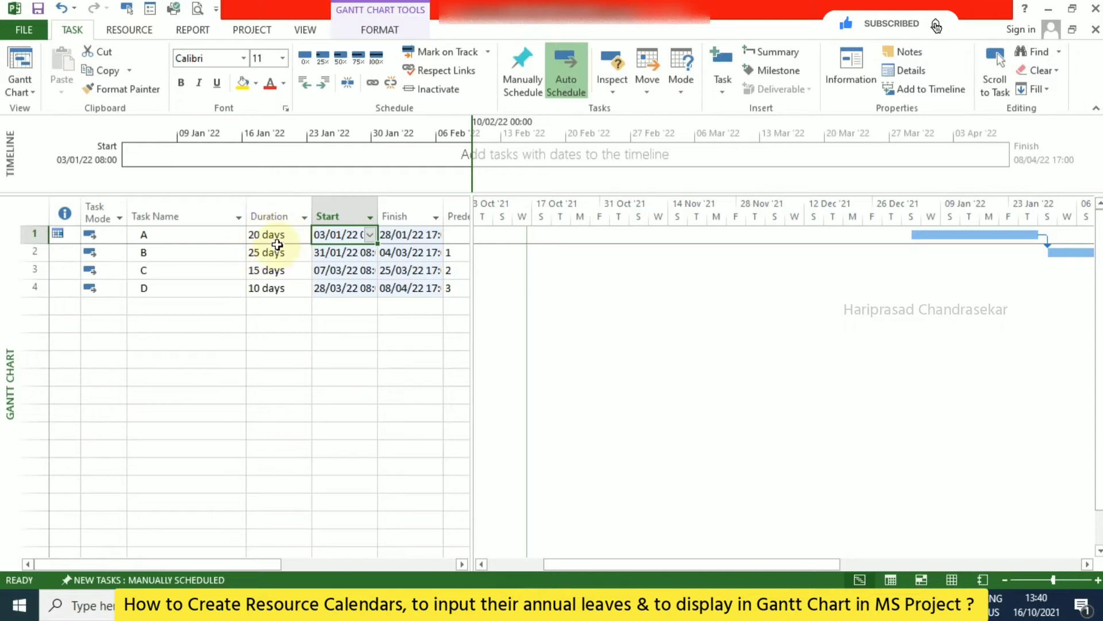
pyautogui.click(370, 236)
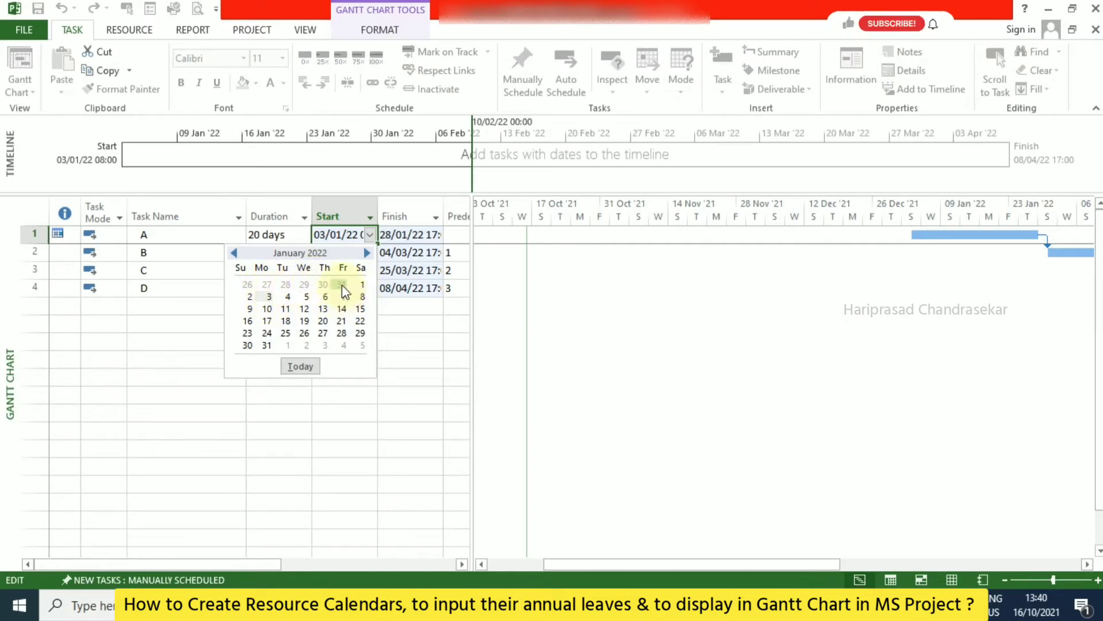
pyautogui.click(423, 329)
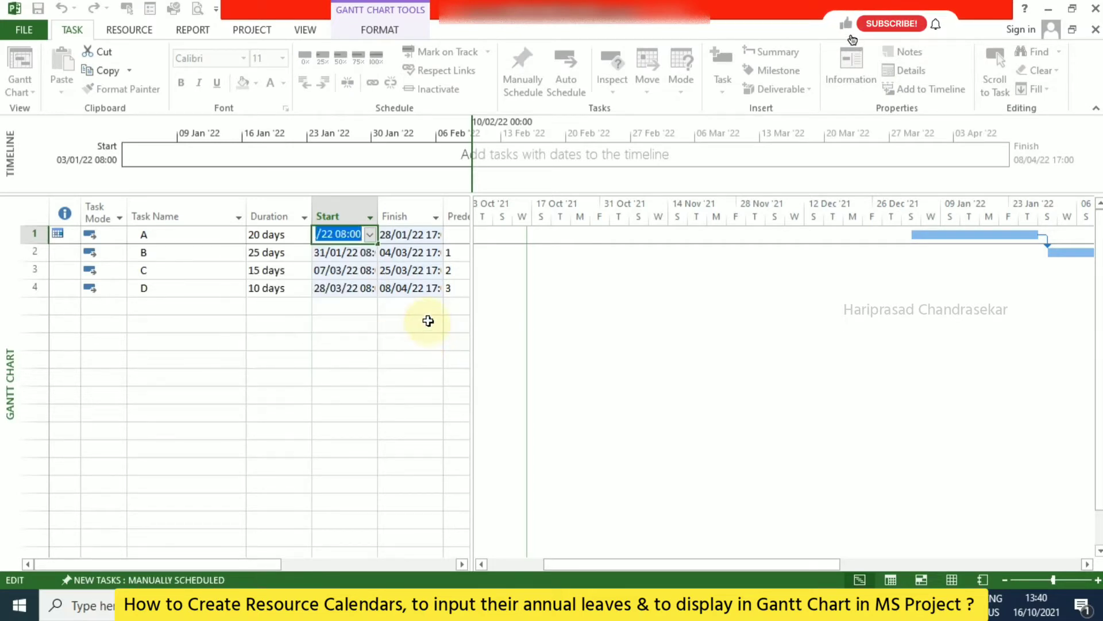
# Reveal the Resource Names column and assign resources A, B, C and D to tasks A, B, C and D respectively.
pyautogui.moveTo(470, 460); pyautogui.dragTo(610, 436)
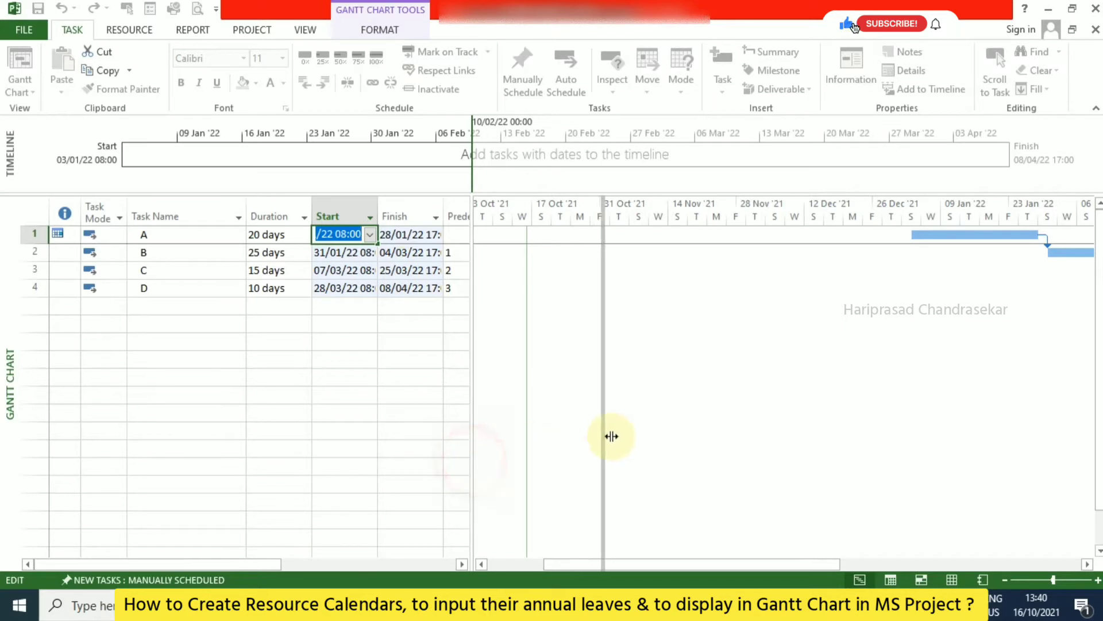
pyautogui.click(566, 238)
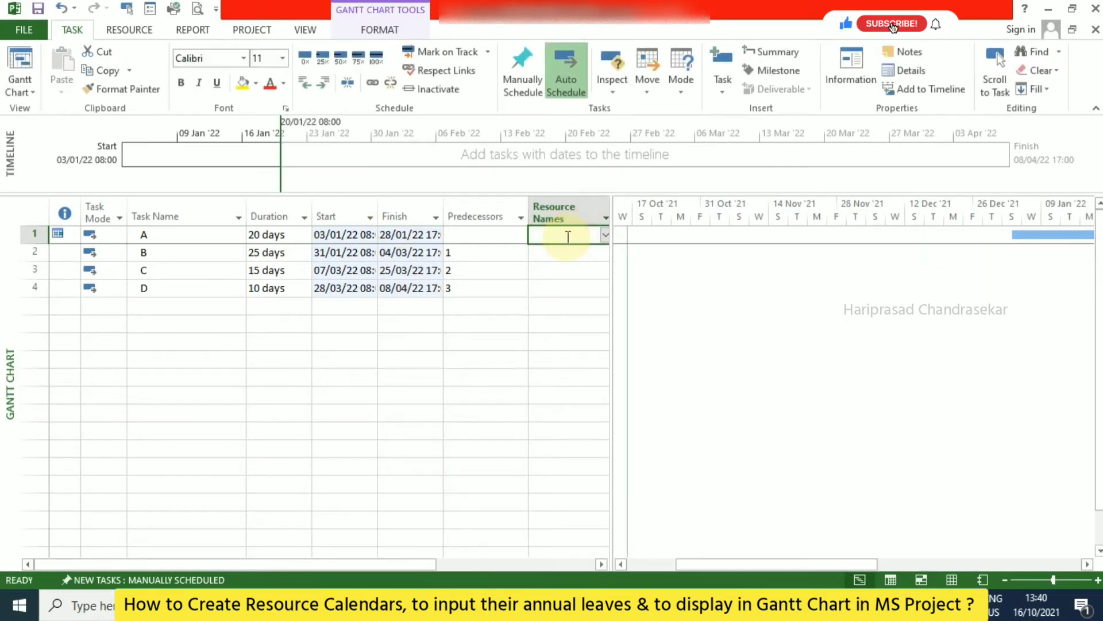
pyautogui.write('A')
pyautogui.press('Return')
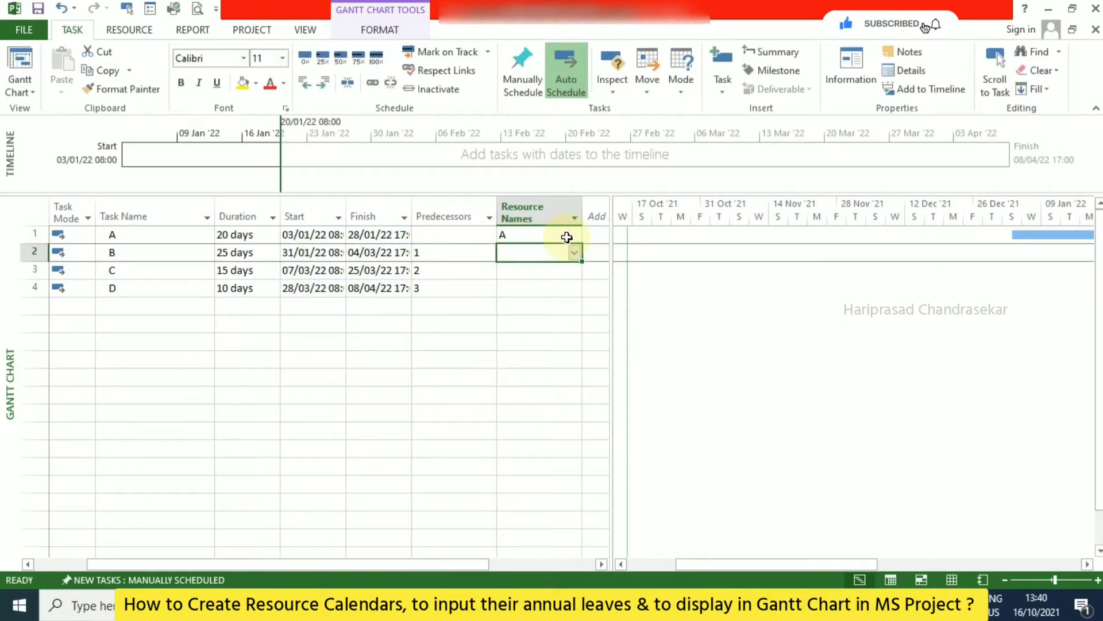
pyautogui.write('B')
pyautogui.press('Return')
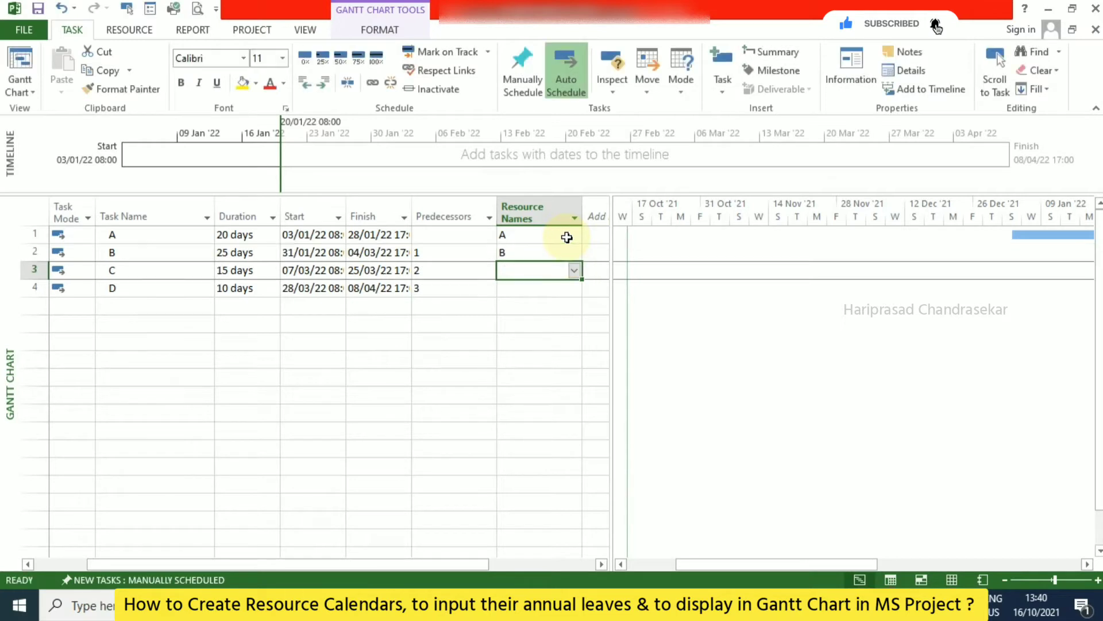
pyautogui.write('C')
pyautogui.press('Return')
pyautogui.press('Return')
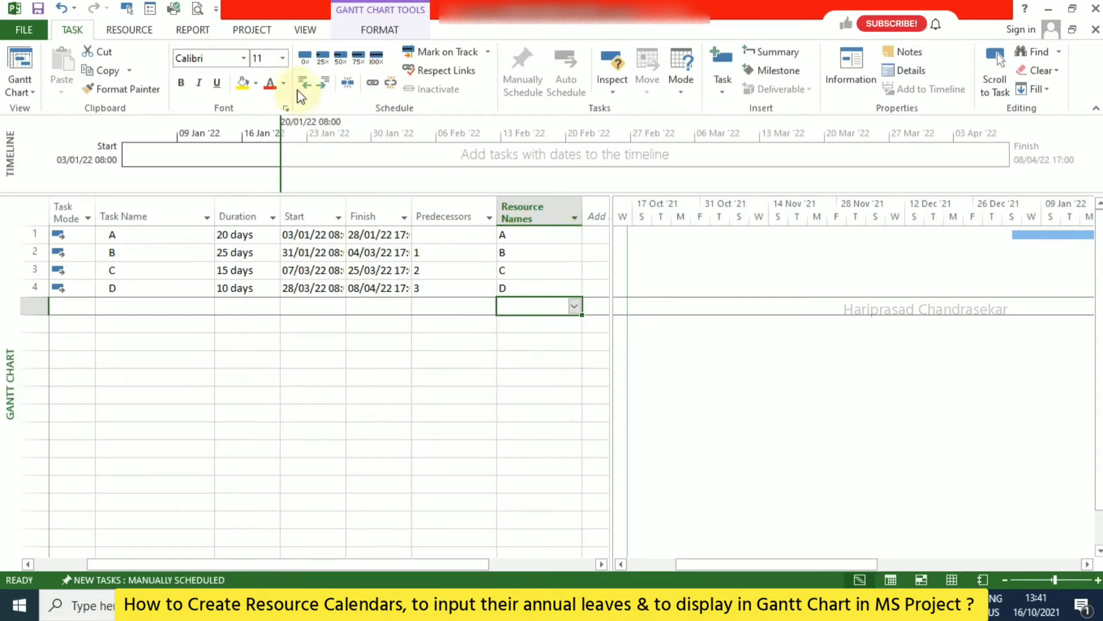
# Switch the project to the Resource Sheet view.
pyautogui.click(954, 580)
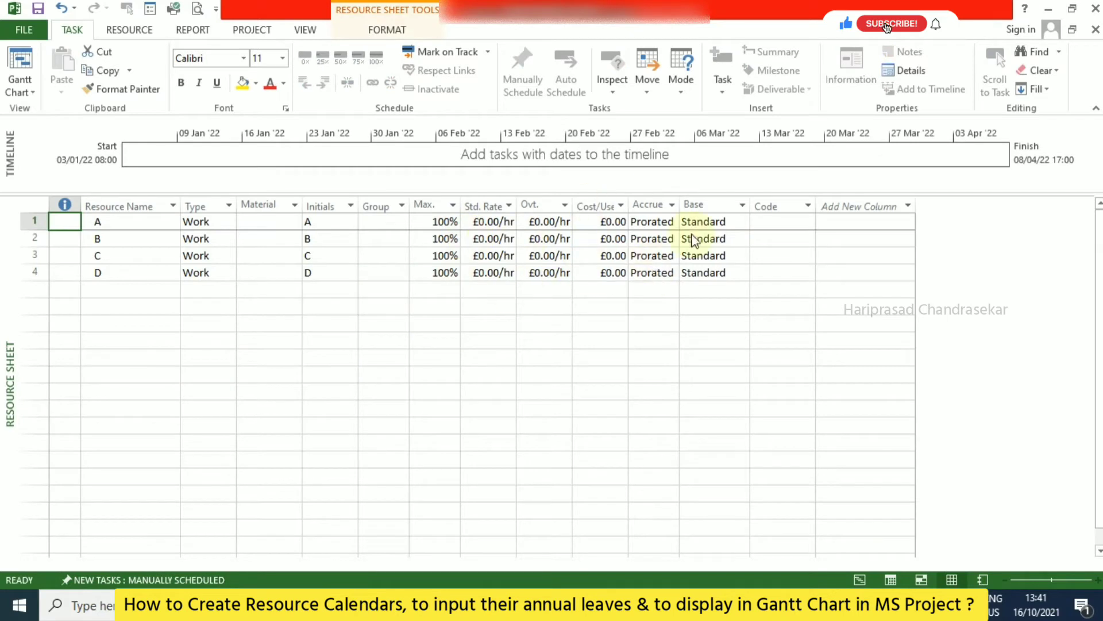
# Return to the Gantt Chart view and add an exception named Leave 1 to resource A's working-time calendar.
pyautogui.click(860, 579)
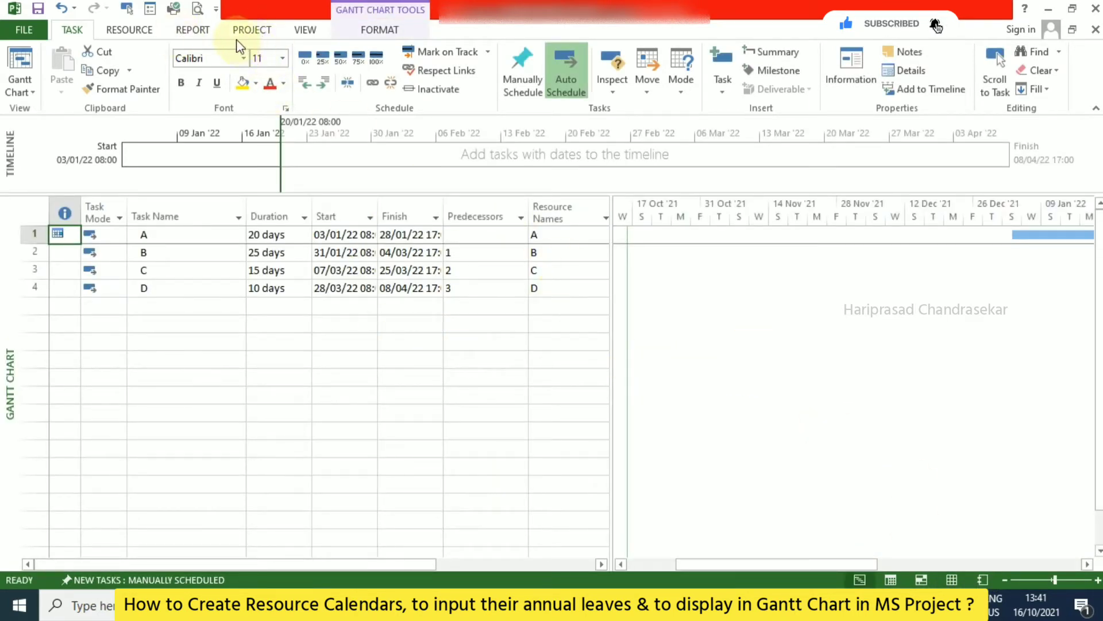
pyautogui.click(253, 31)
pyautogui.click(337, 70)
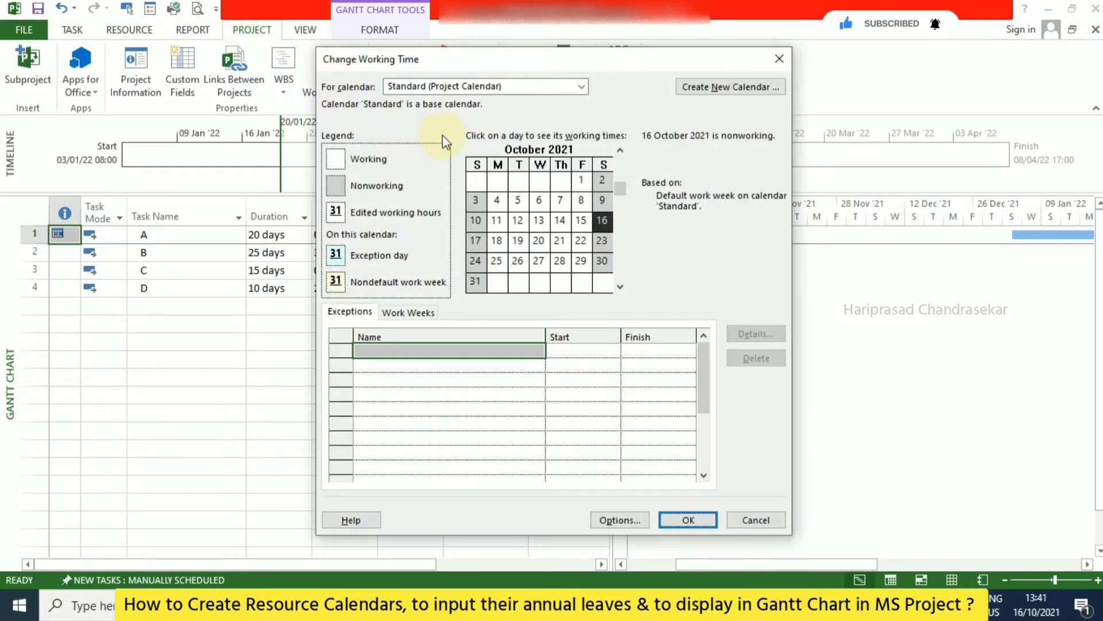
pyautogui.click(585, 85)
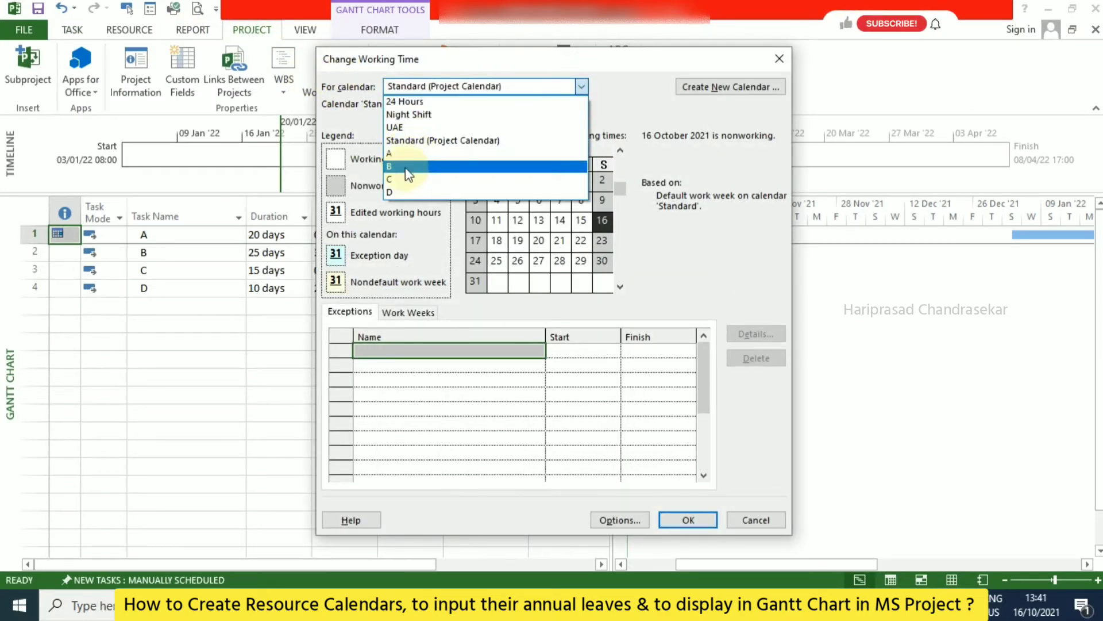
pyautogui.click(413, 155)
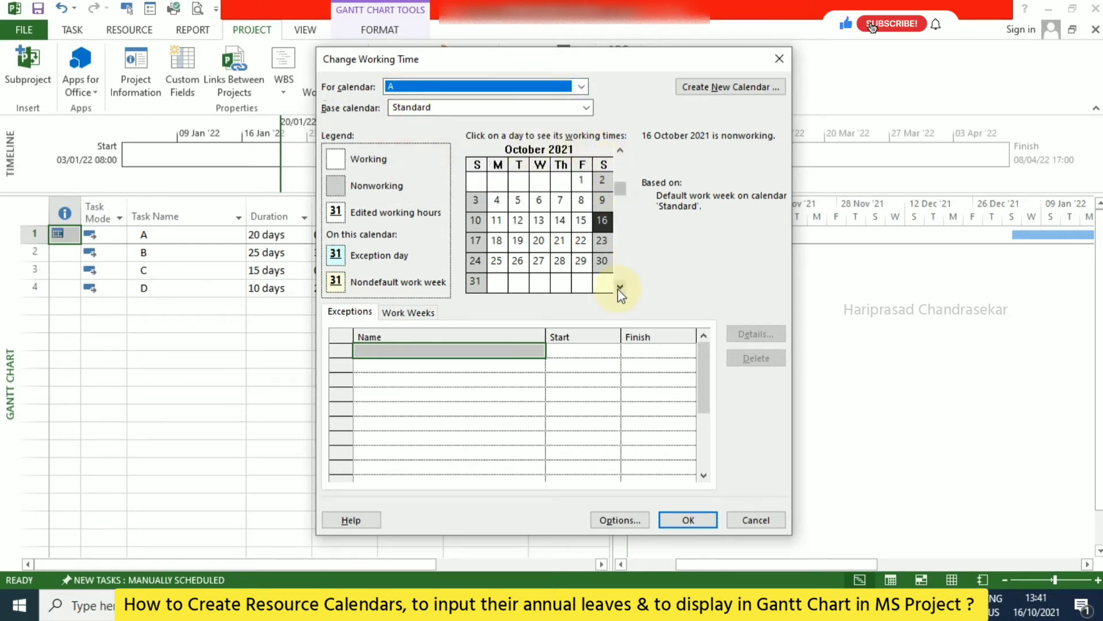
pyautogui.click(467, 352)
pyautogui.moveTo(487, 60); pyautogui.dragTo(745, 69)
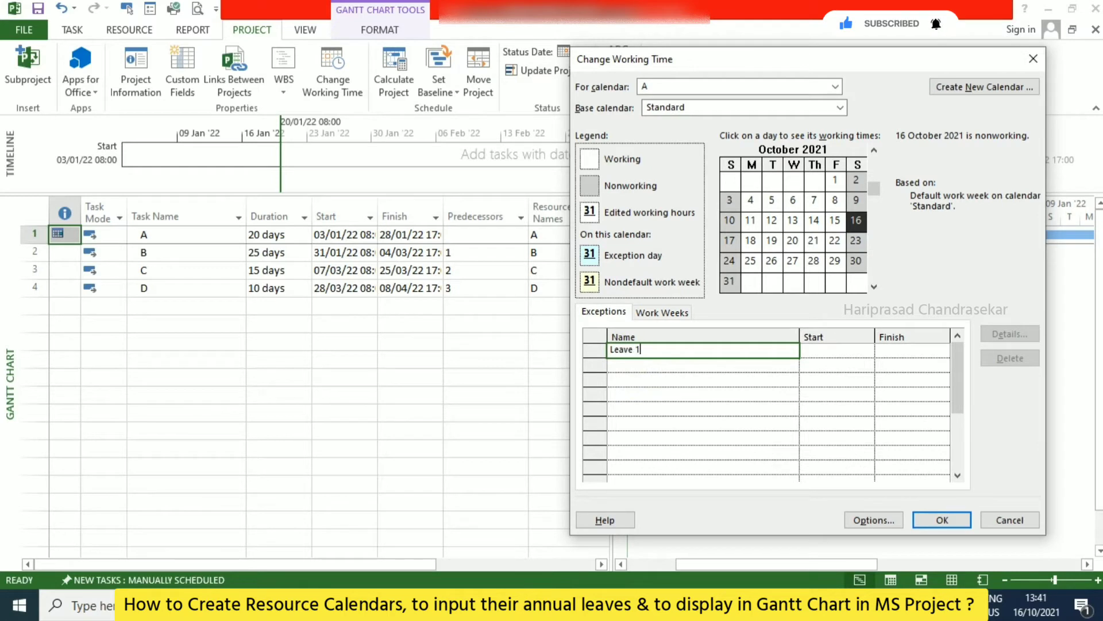
pyautogui.press('Return')
# Set the start date of resource A's Leave 1 exception to 10/01/2022.
pyautogui.click(825, 352)
pyautogui.click(864, 351)
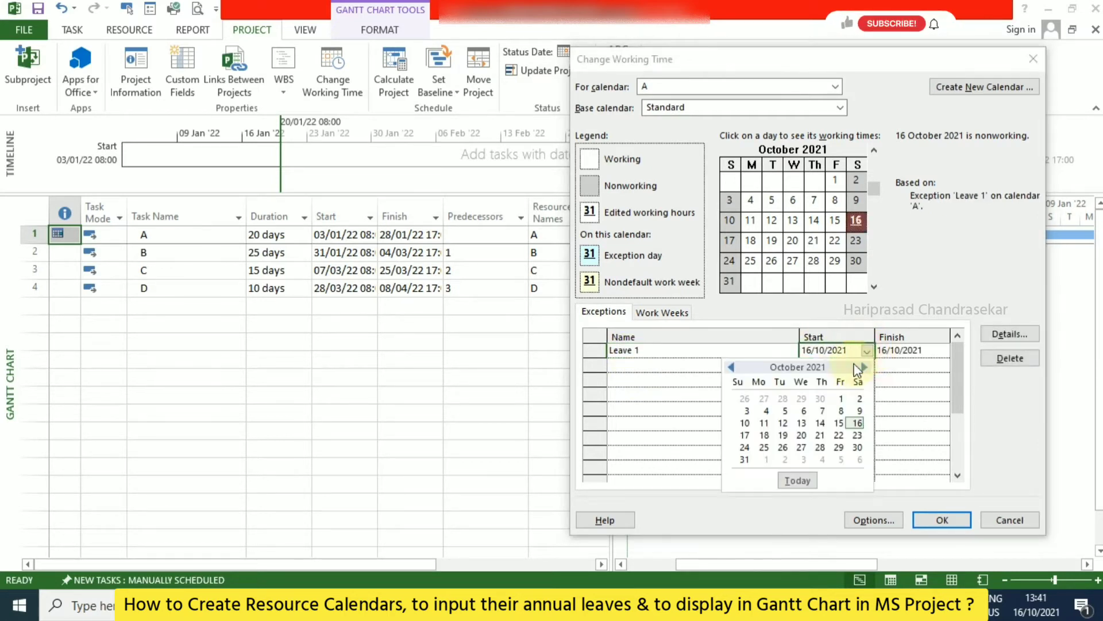
pyautogui.click(864, 366)
pyautogui.click(863, 367)
pyautogui.click(864, 367)
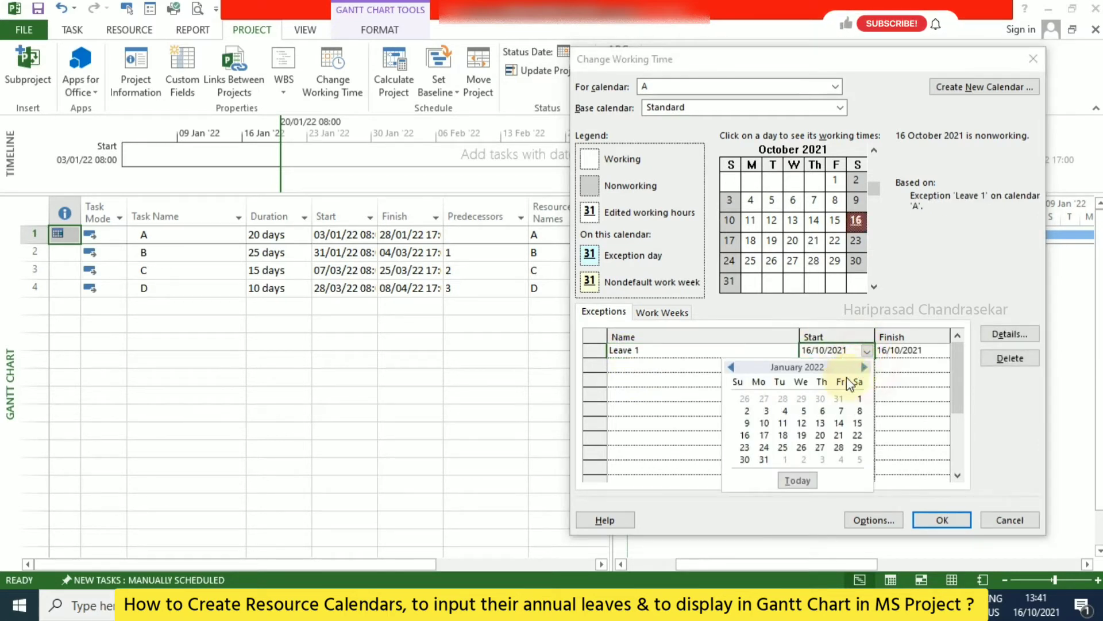
pyautogui.click(764, 423)
# Set the finish date of resource A's Leave 1 to 14/01/2022 and apply the working-time changes.
pyautogui.click(912, 351)
pyautogui.click(942, 350)
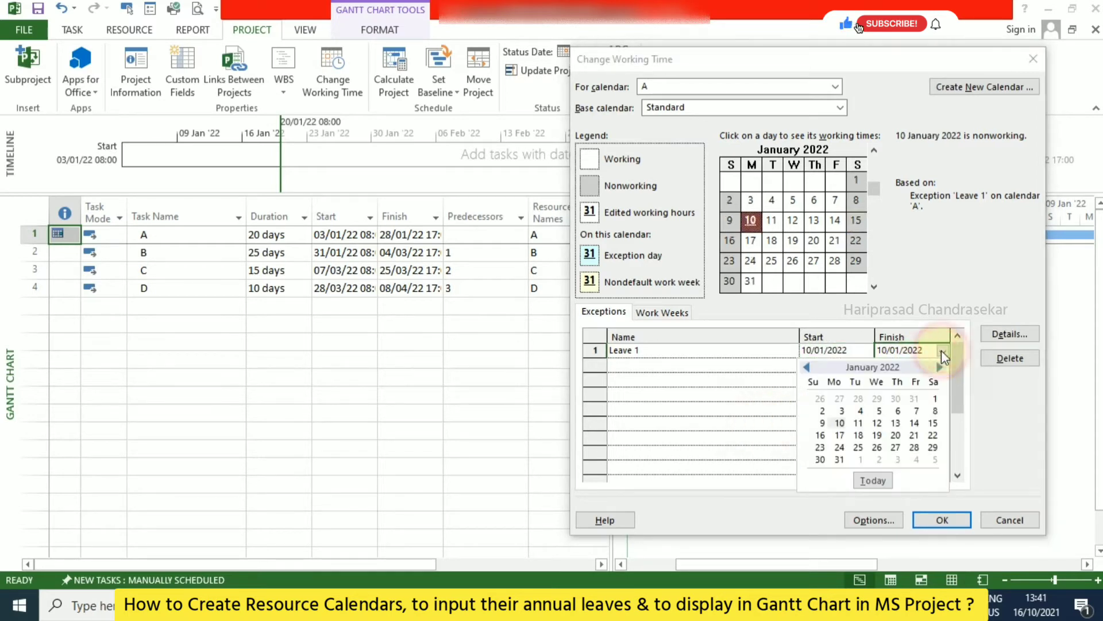
pyautogui.click(914, 423)
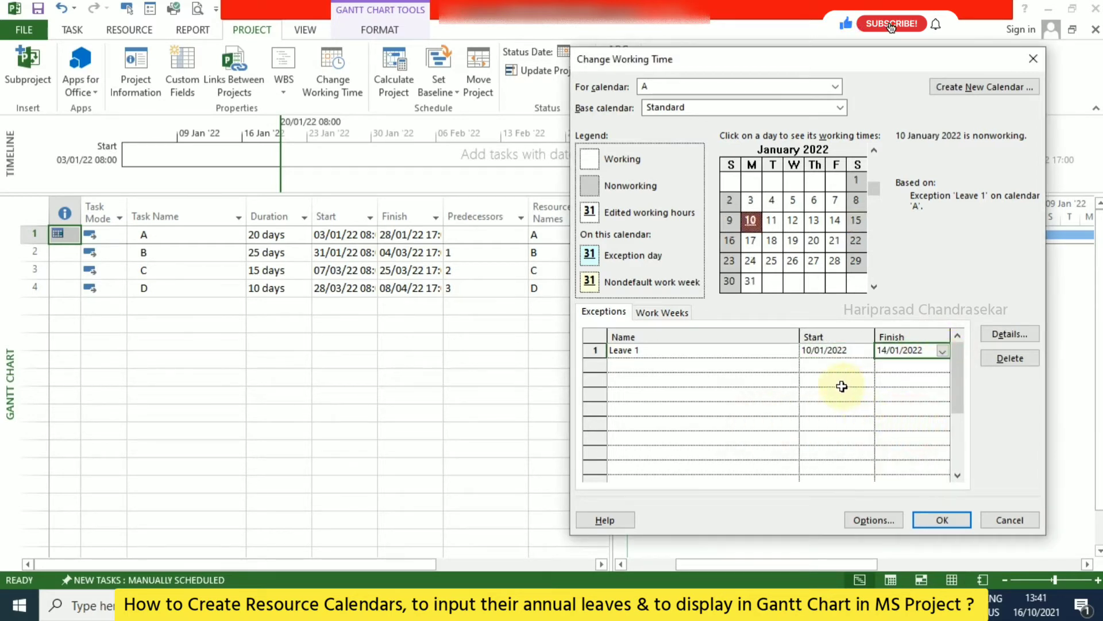
pyautogui.click(731, 368)
pyautogui.click(751, 240)
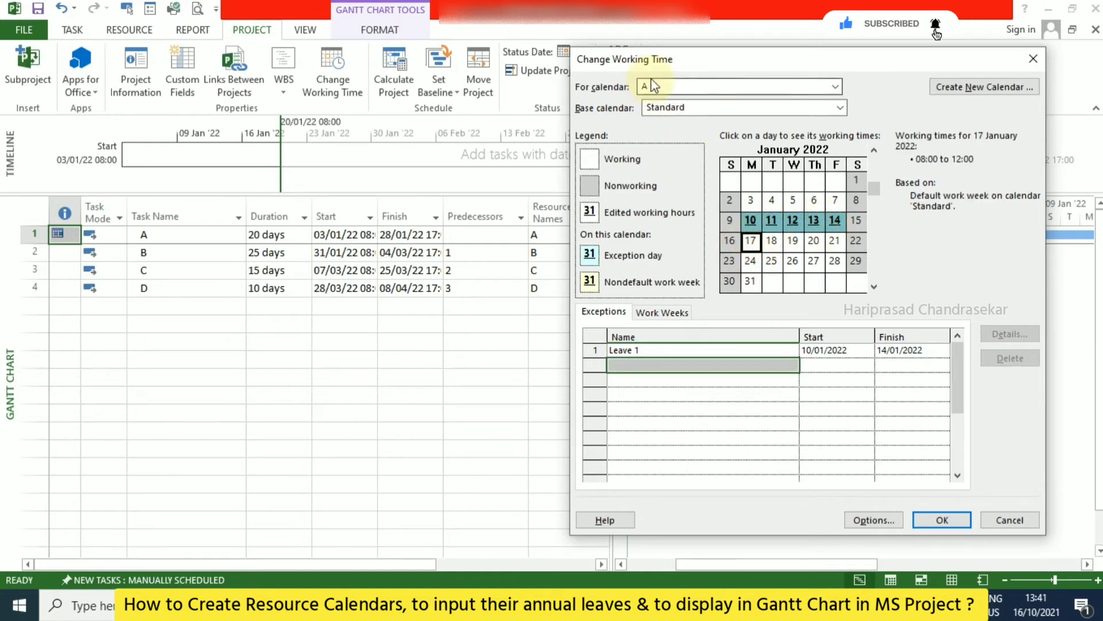
pyautogui.click(774, 221)
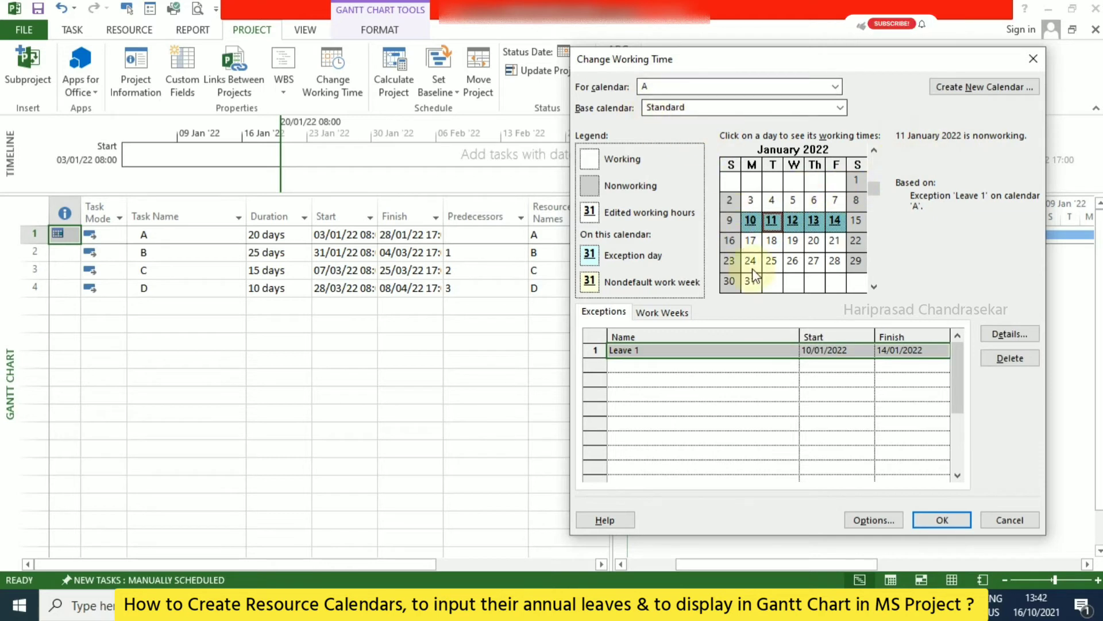
pyautogui.click(942, 520)
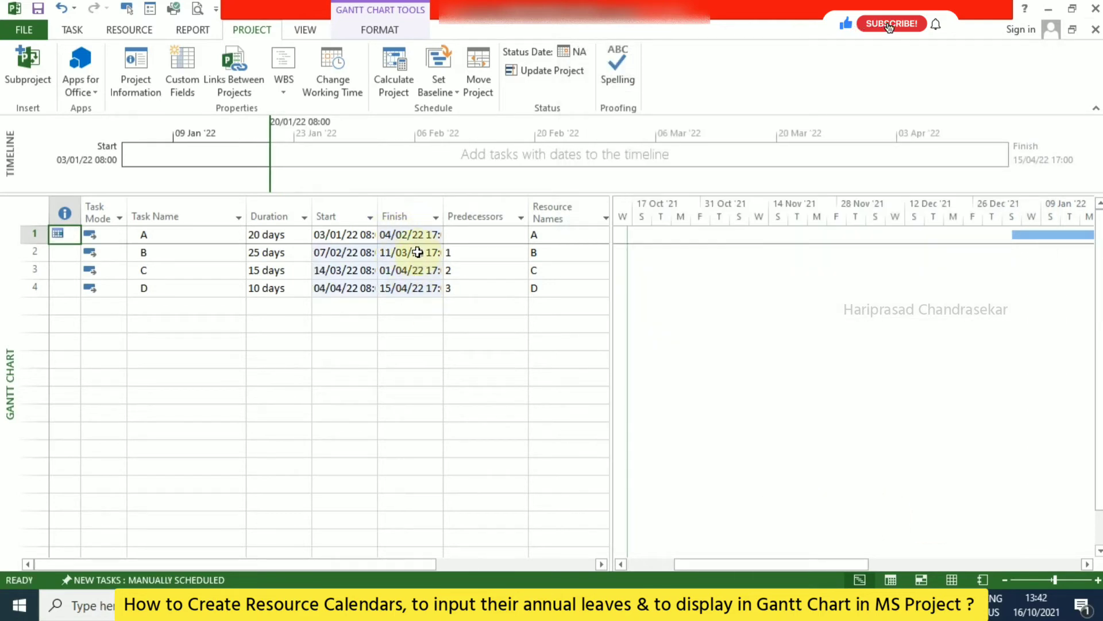
# Set the Gantt chart's timescale to Days.
pyautogui.moveTo(785, 561); pyautogui.dragTo(912, 553)
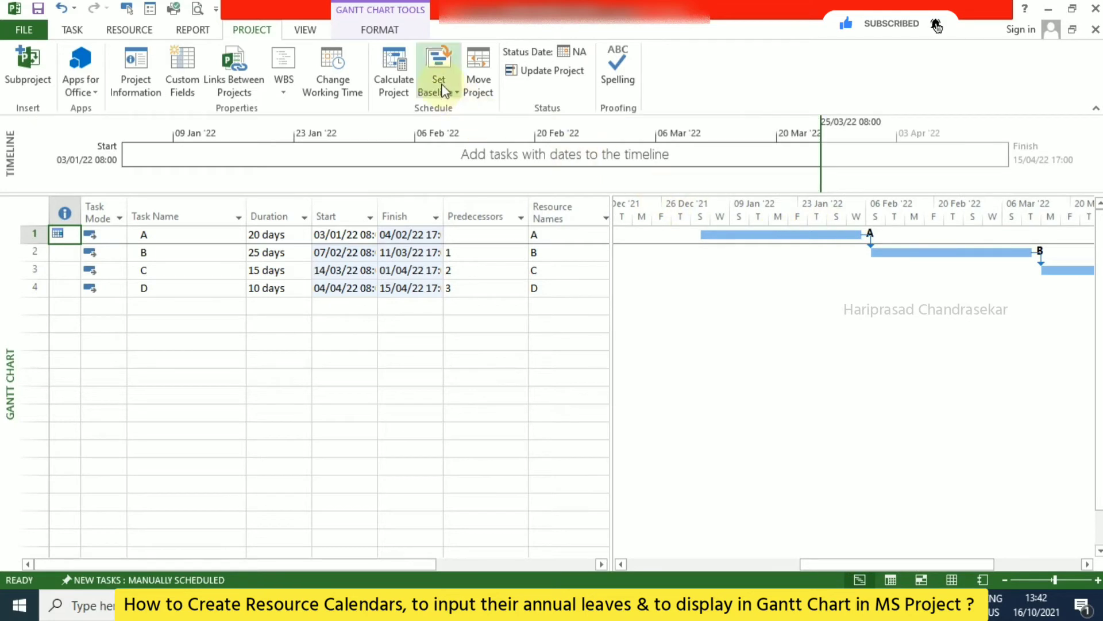
pyautogui.click(304, 29)
pyautogui.click(667, 71)
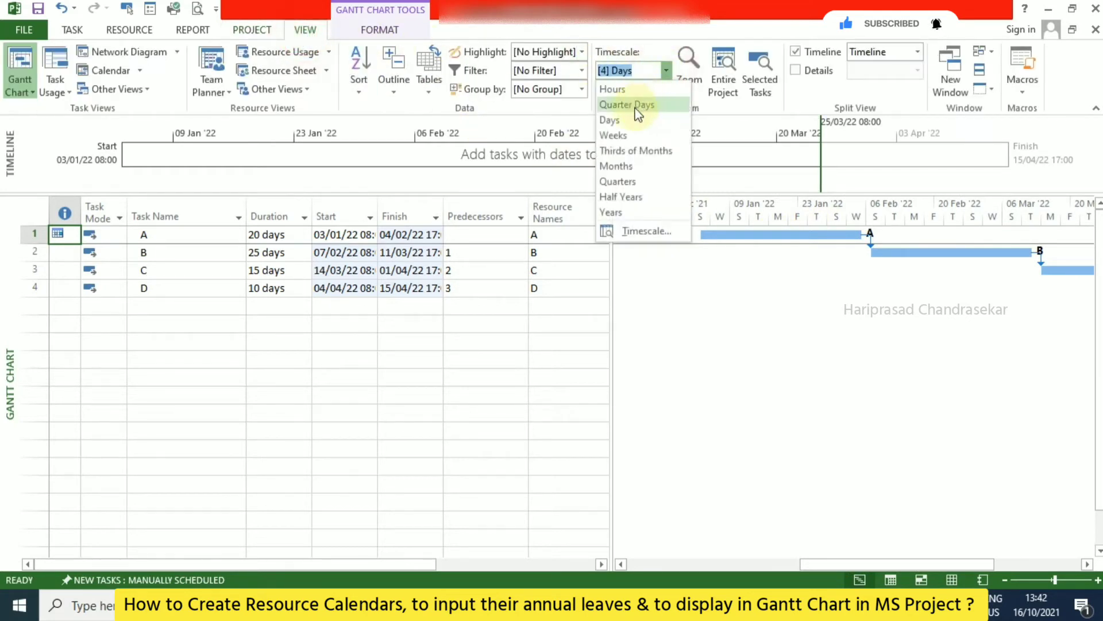
pyautogui.click(617, 132)
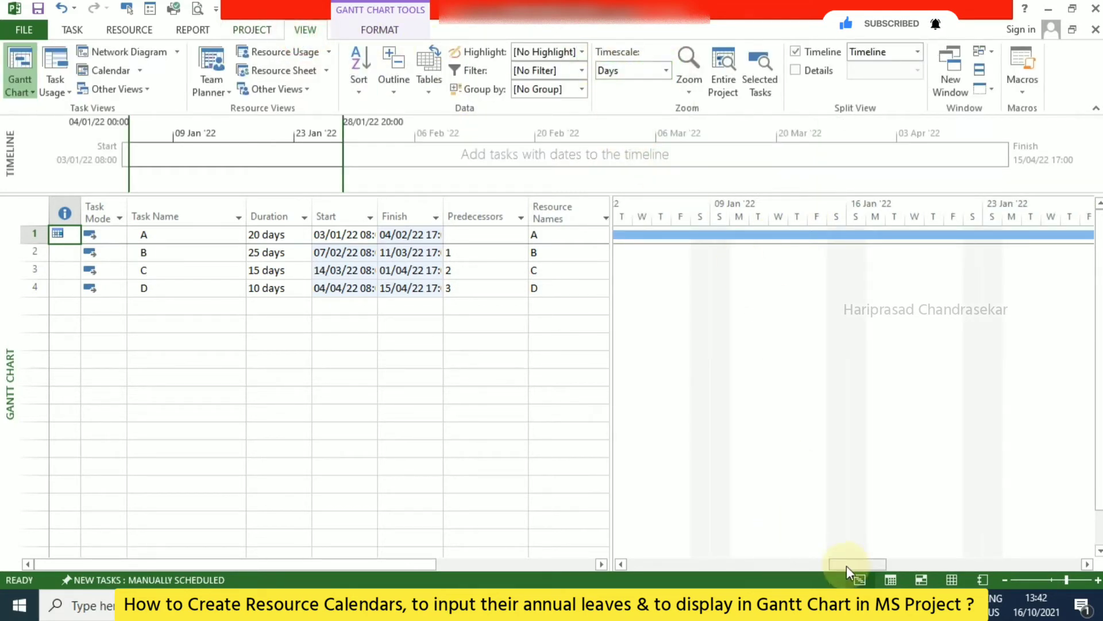
# Shade the Gantt chart's nonworking time using calendar A, drawn in front of the task bars, and inspect task A's leave.
pyautogui.moveTo(847, 565)
pyautogui.mouseDown()
pyautogui.moveTo(812, 562)
pyautogui.moveTo(864, 563)
pyautogui.mouseUp()
pyautogui.rightClick(741, 314)
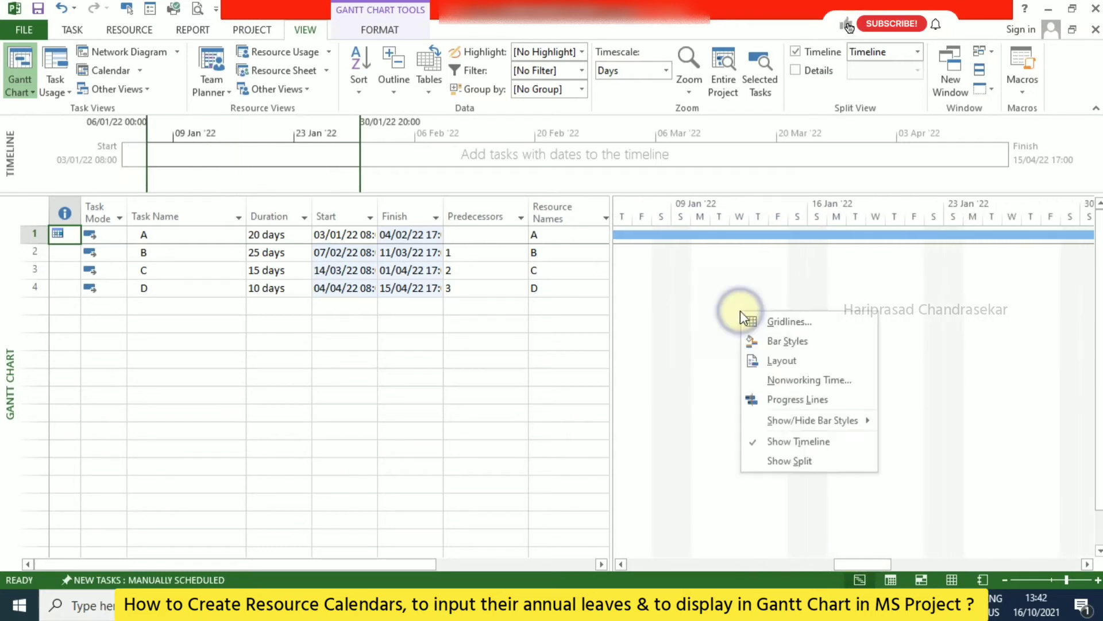
pyautogui.click(795, 384)
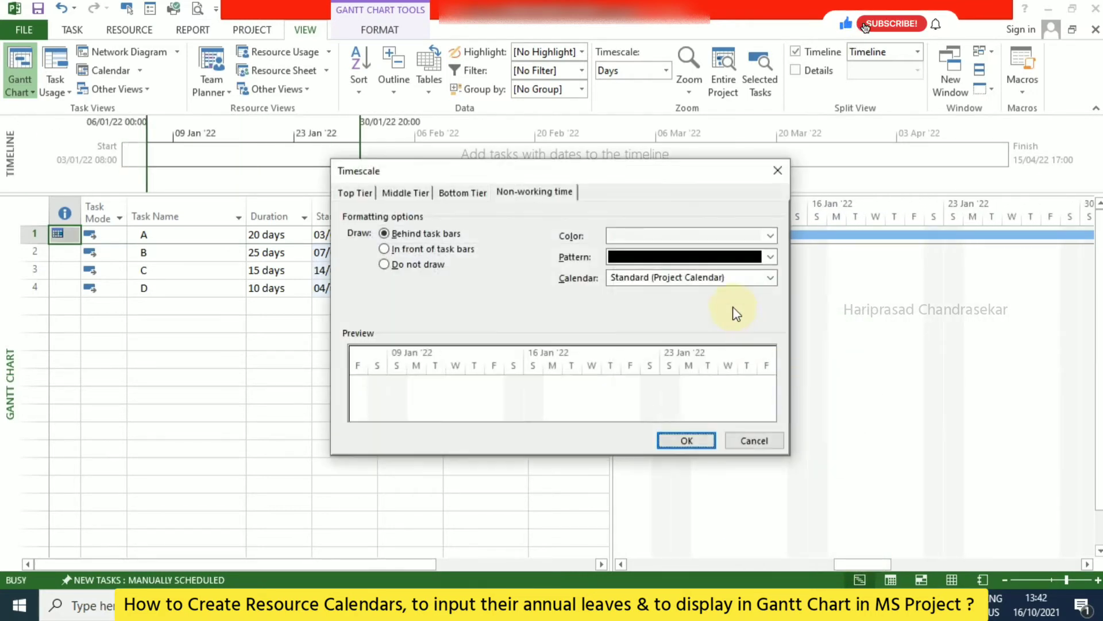
pyautogui.click(714, 278)
pyautogui.click(653, 340)
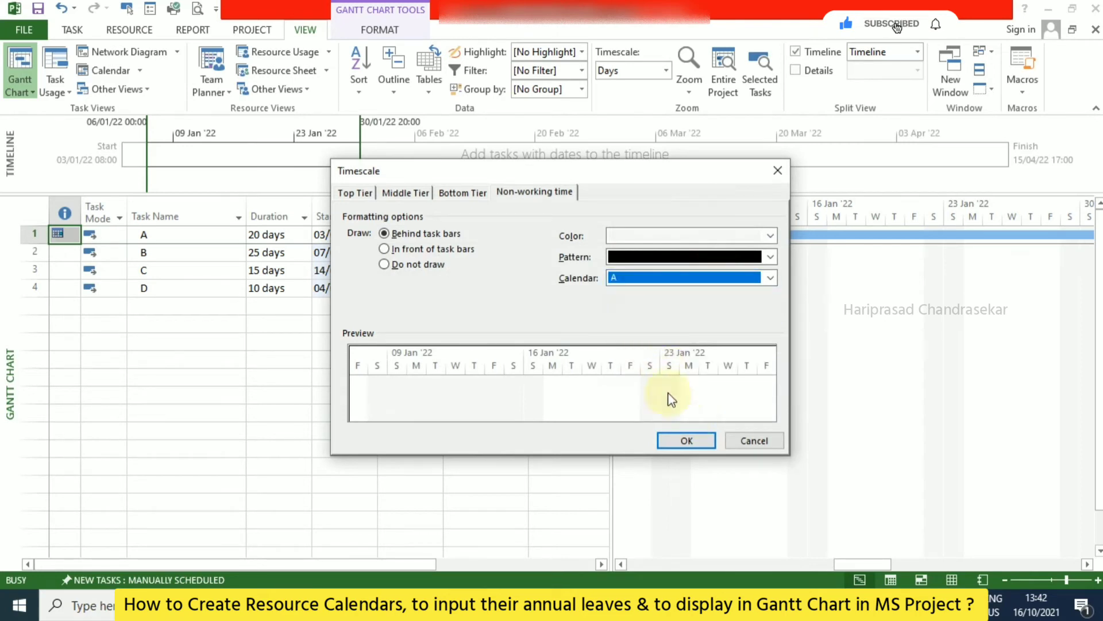
pyautogui.click(401, 249)
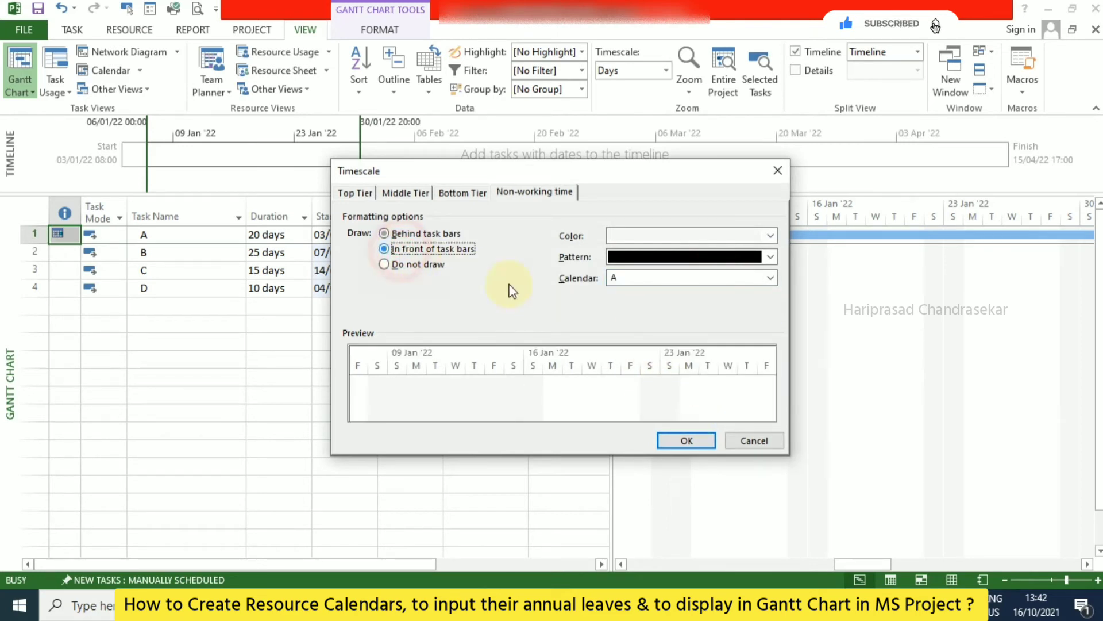
pyautogui.click(687, 440)
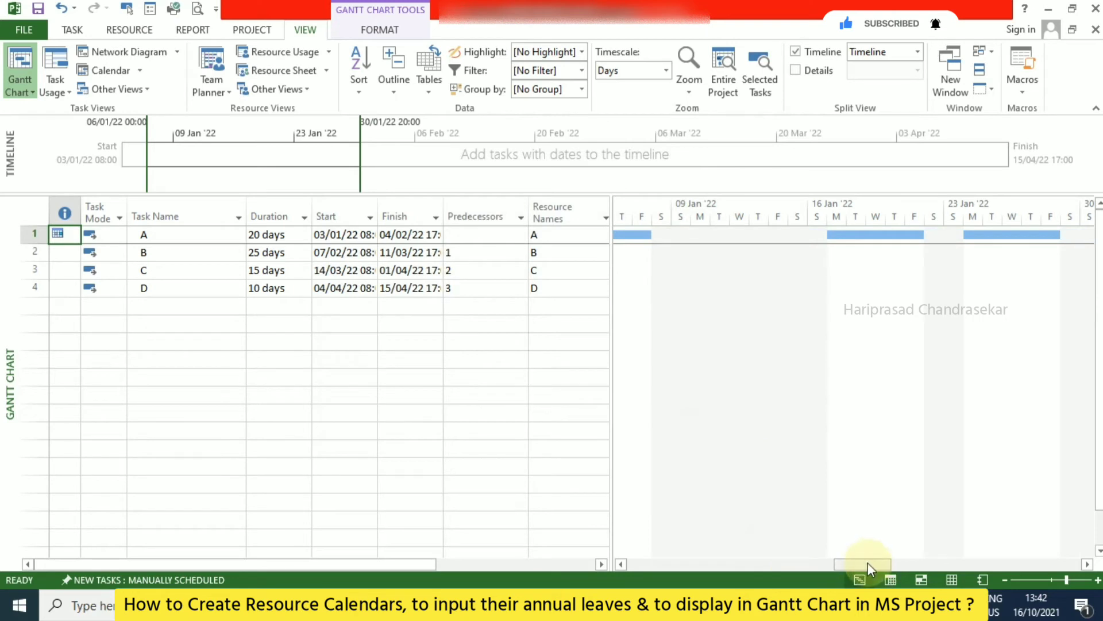
pyautogui.moveTo(868, 564); pyautogui.dragTo(844, 564)
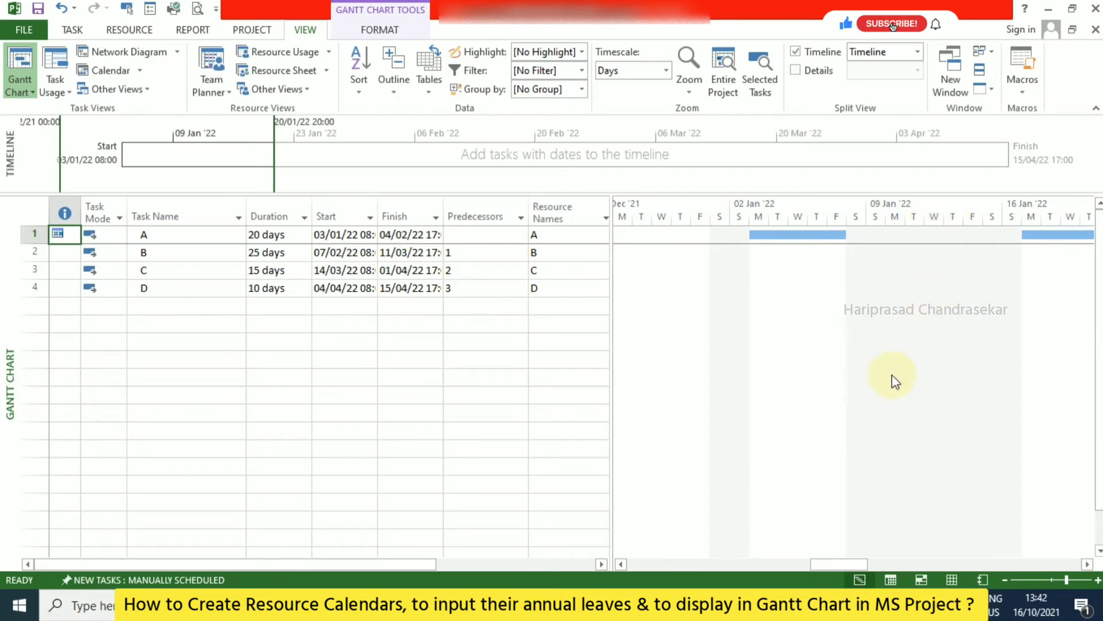
pyautogui.moveTo(867, 563)
pyautogui.mouseDown()
pyautogui.moveTo(890, 556)
pyautogui.moveTo(870, 560)
pyautogui.mouseUp()
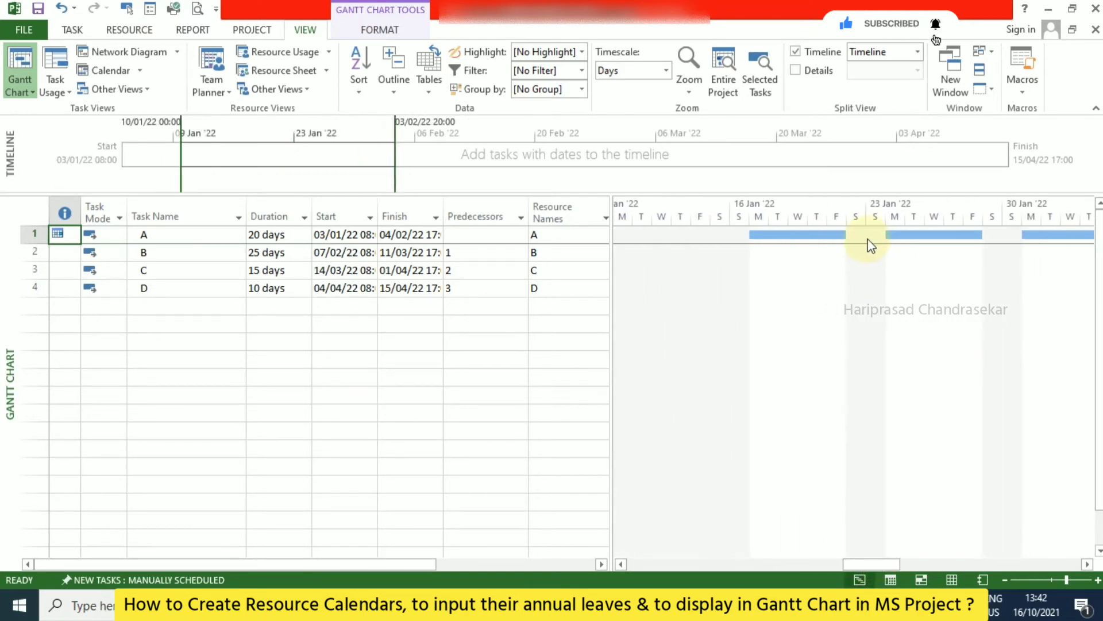
# Add an exception named Leave 1 to resource B's working-time calendar.
pyautogui.click(565, 253)
pyautogui.moveTo(865, 562); pyautogui.dragTo(912, 555)
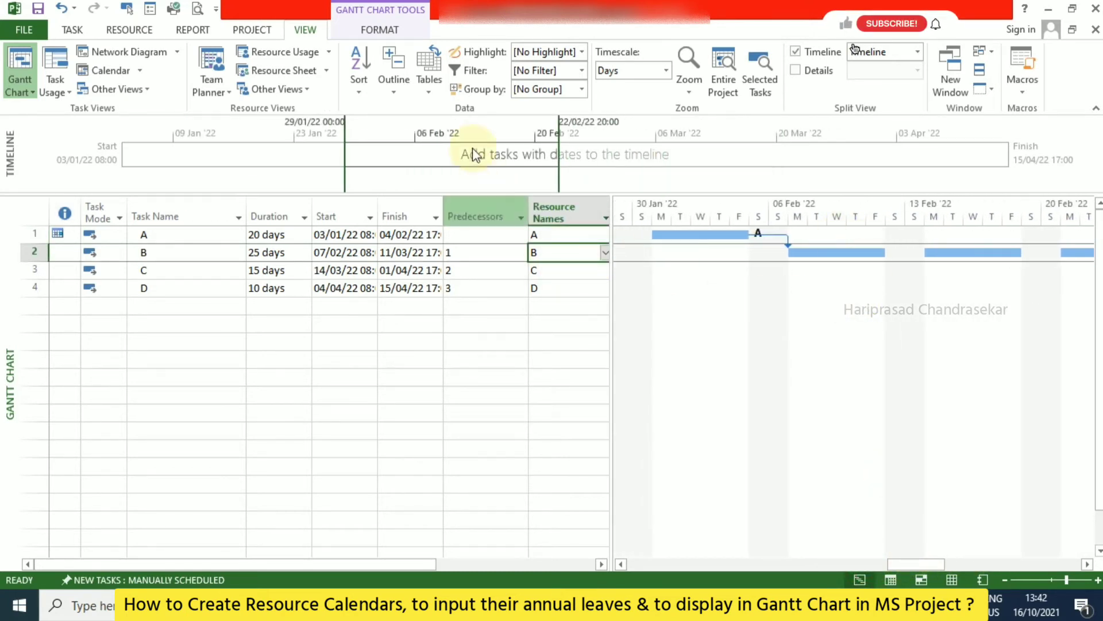
pyautogui.click(270, 32)
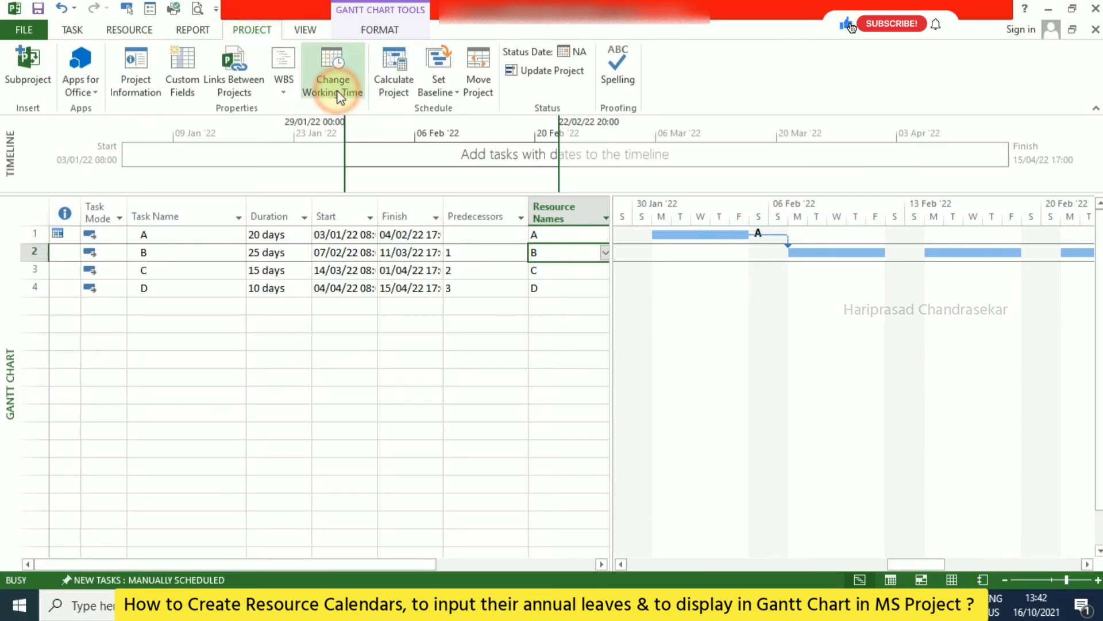
pyautogui.click(333, 75)
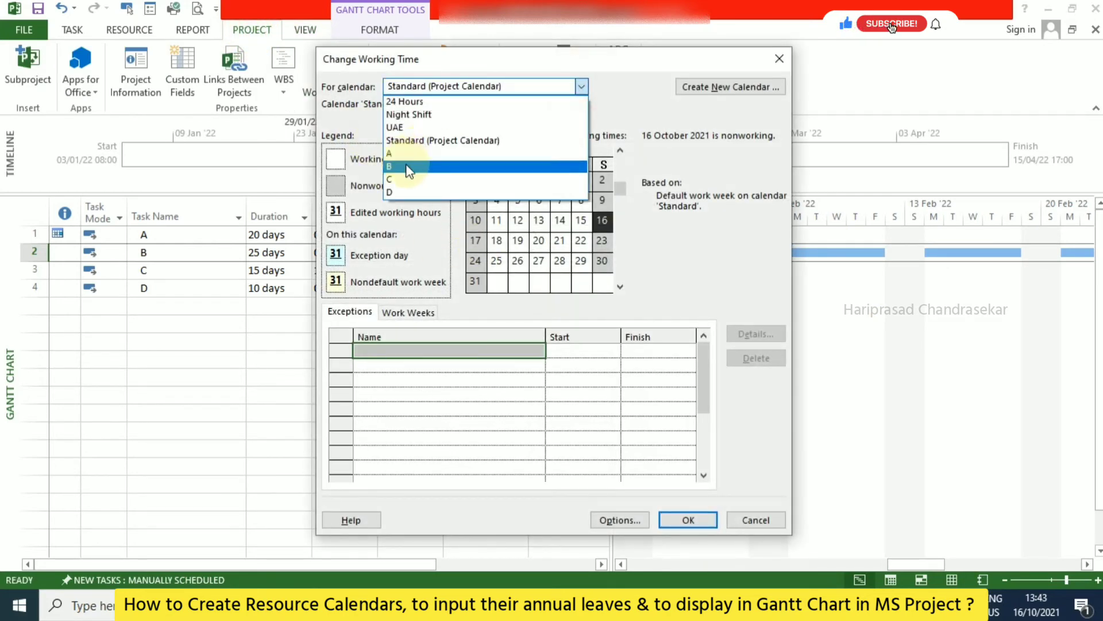
pyautogui.click(409, 165)
pyautogui.click(445, 351)
pyautogui.write('Leave 1')
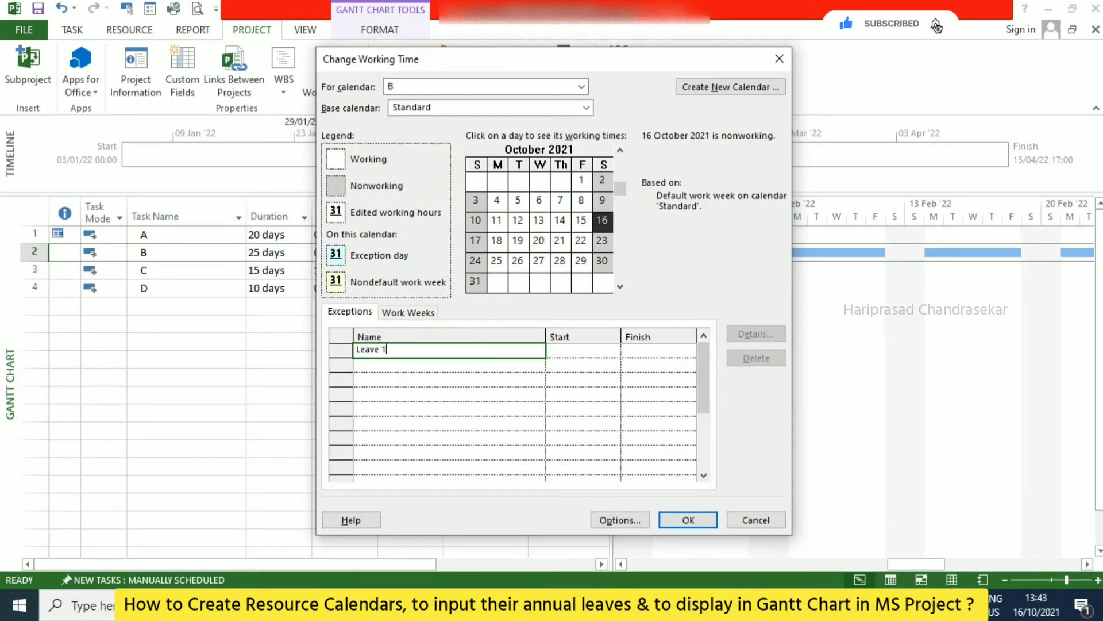
pyautogui.press('Return')
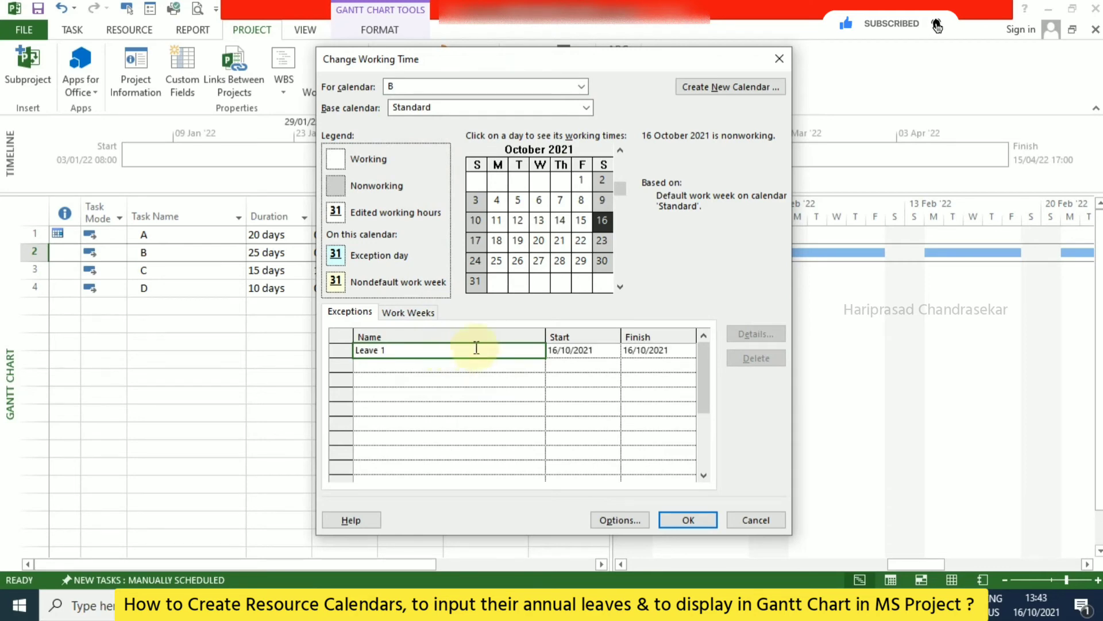
# Set the start date of resource B's Leave 1 exception to 21/02/2022.
pyautogui.moveTo(532, 67); pyautogui.dragTo(737, 47)
pyautogui.click(782, 327)
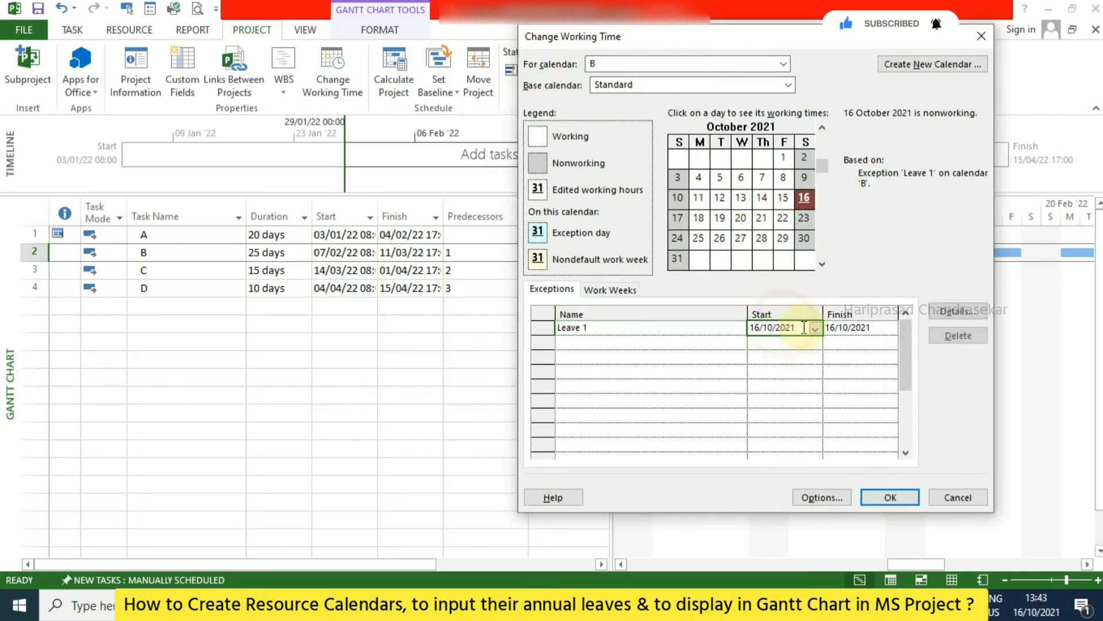
pyautogui.click(819, 342)
pyautogui.click(814, 327)
pyautogui.click(815, 327)
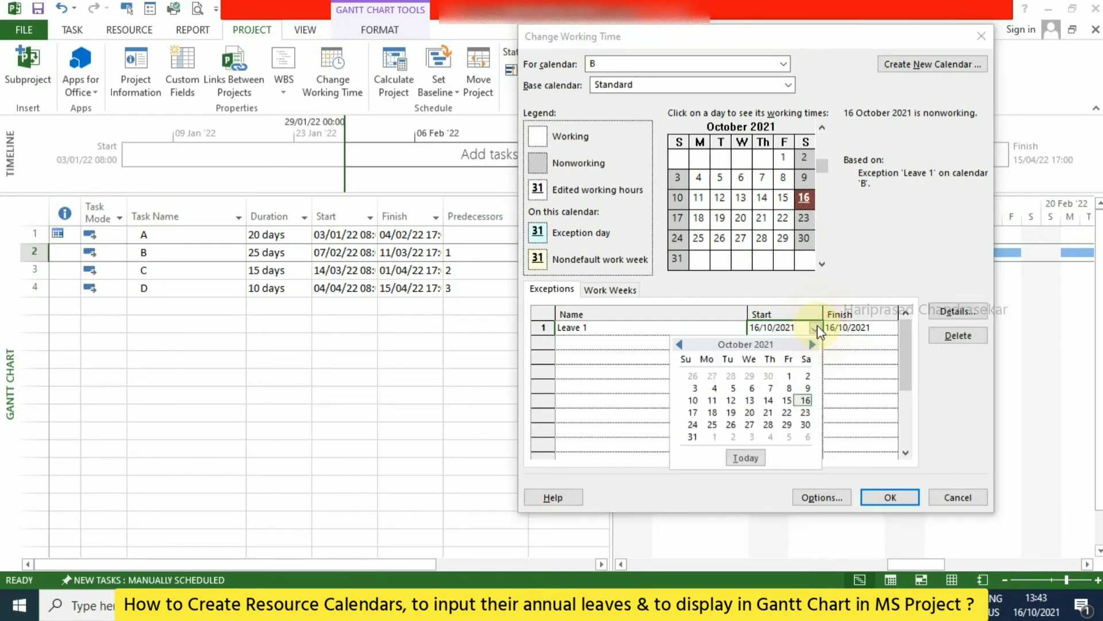
pyautogui.click(812, 344)
pyautogui.click(813, 344)
pyautogui.click(812, 345)
pyautogui.click(813, 344)
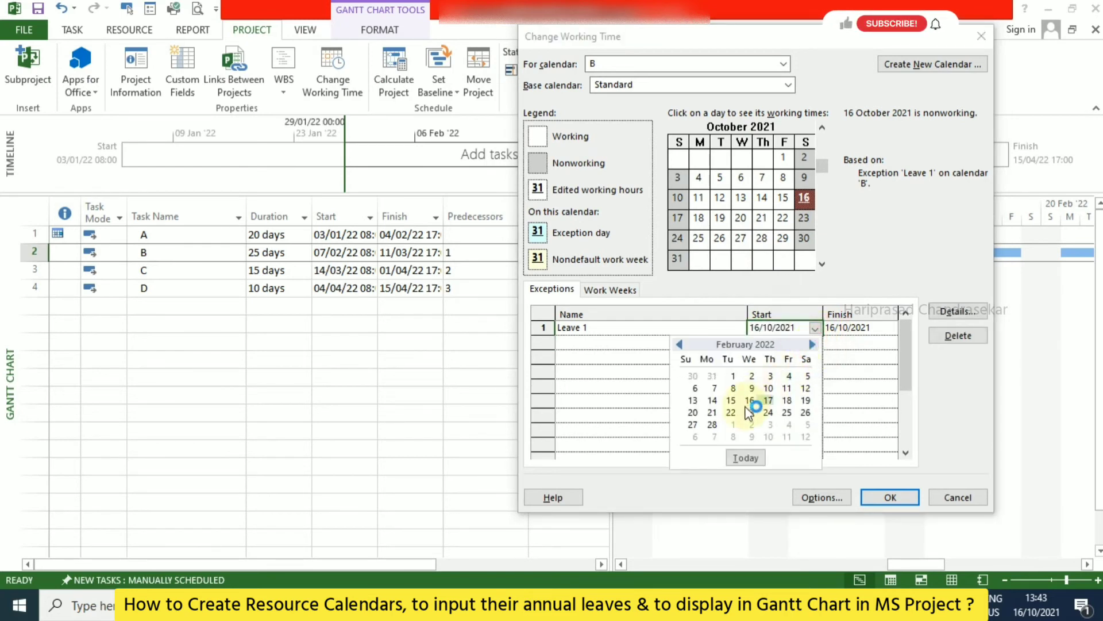
pyautogui.click(711, 412)
# Set the finish date of resource B's Leave 1 to 25/02/2022 and apply the working-time changes.
pyautogui.click(879, 330)
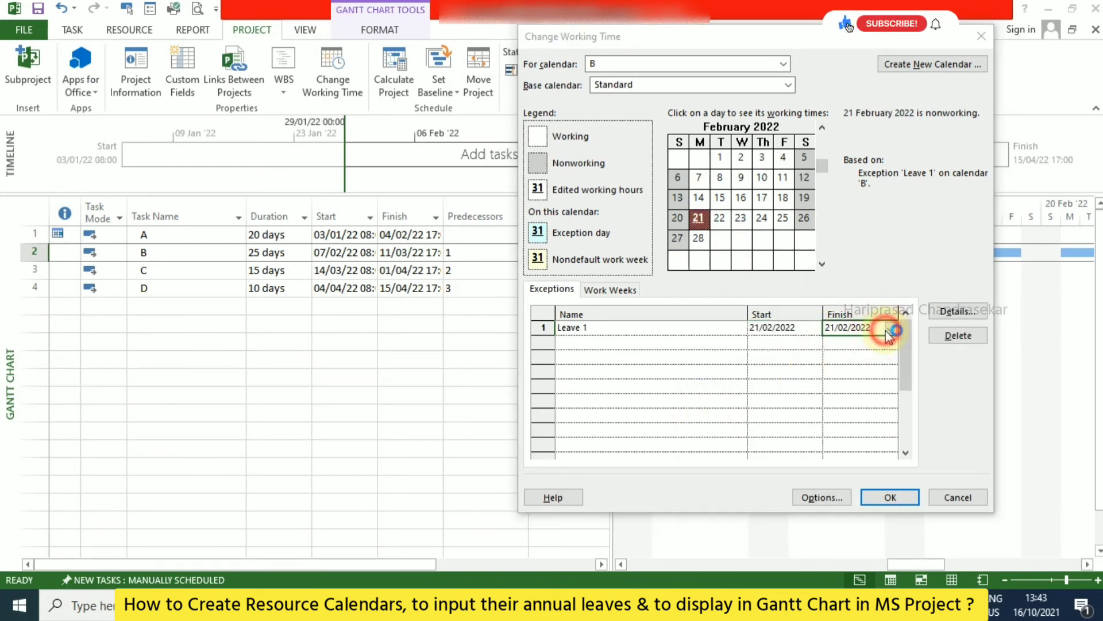
pyautogui.click(889, 328)
pyautogui.click(862, 412)
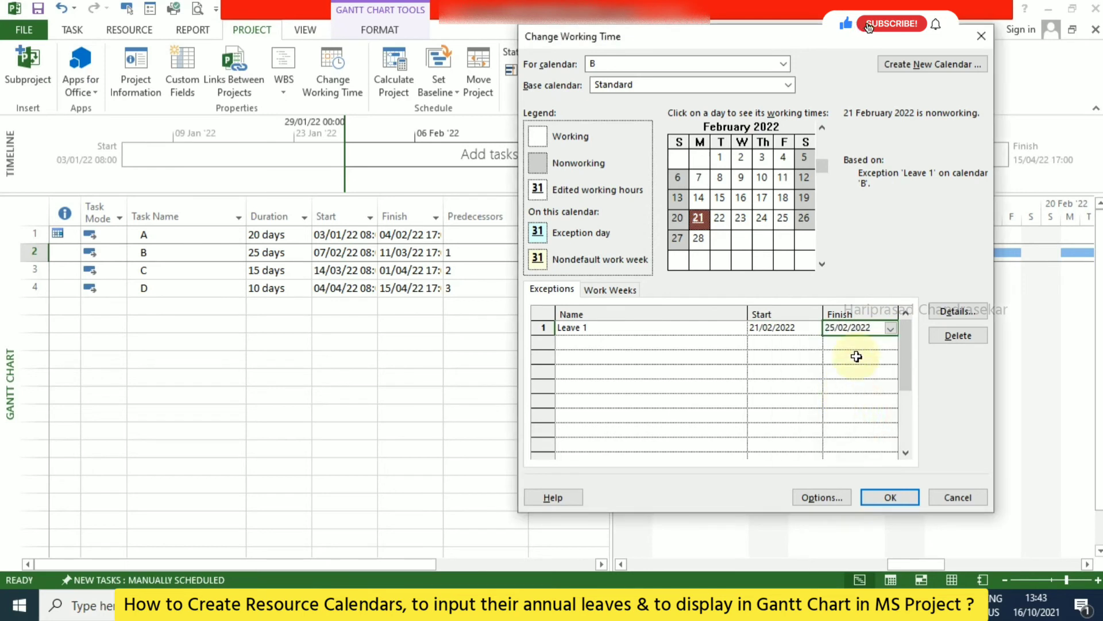
pyautogui.click(761, 218)
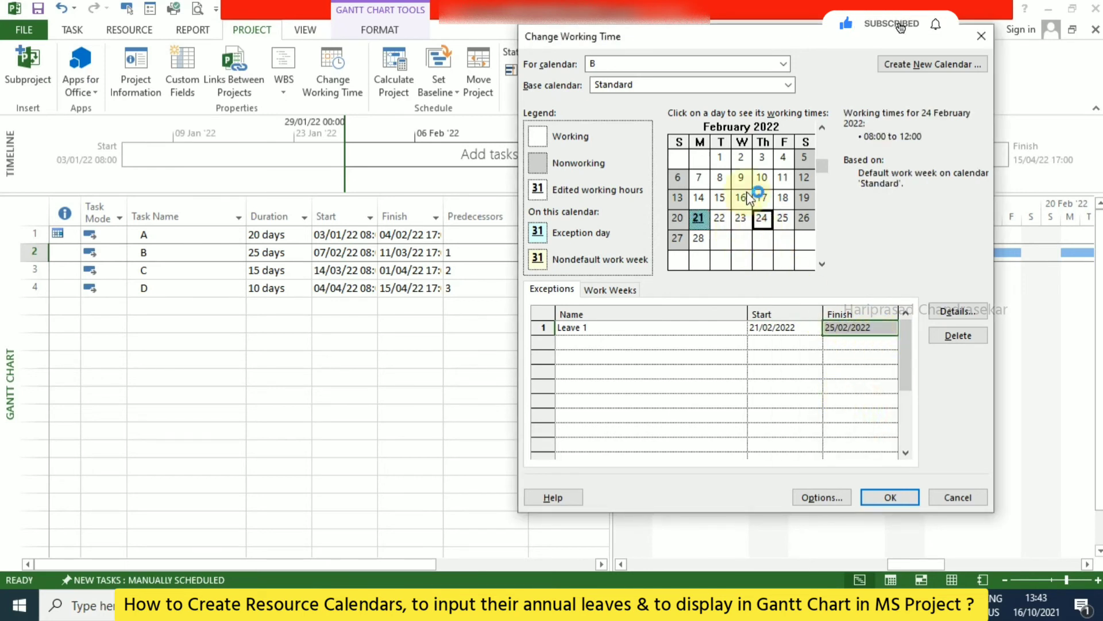
pyautogui.click(684, 341)
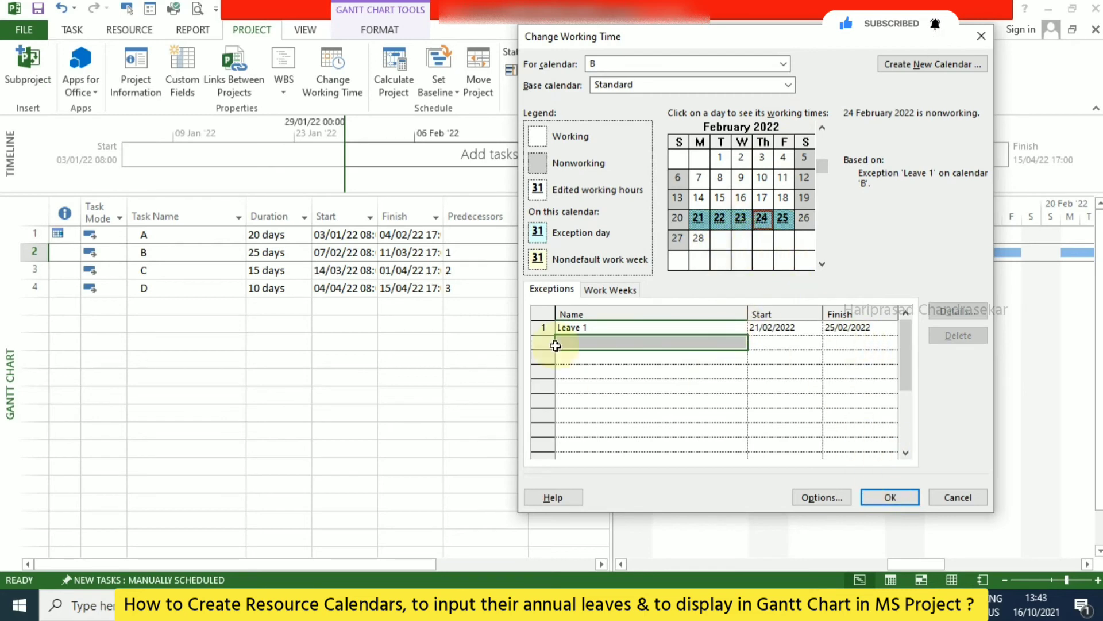
pyautogui.click(898, 496)
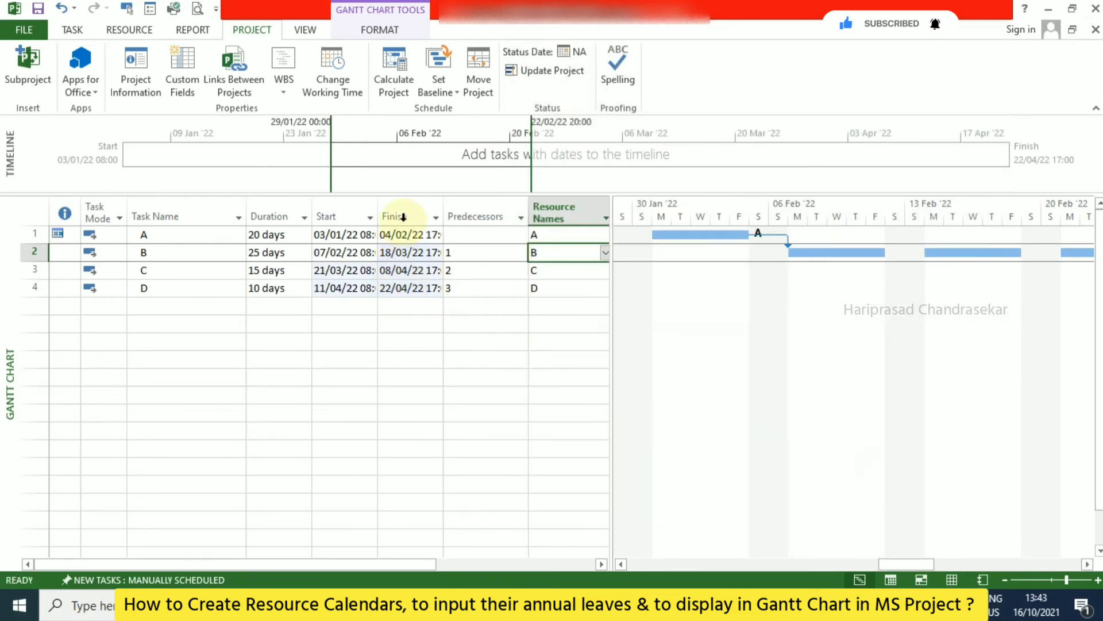
# Switch the Gantt chart's nonworking-time shading to calendar B and inspect task B's leave in February 2022.
pyautogui.moveTo(899, 564); pyautogui.dragTo(923, 559)
pyautogui.rightClick(840, 385)
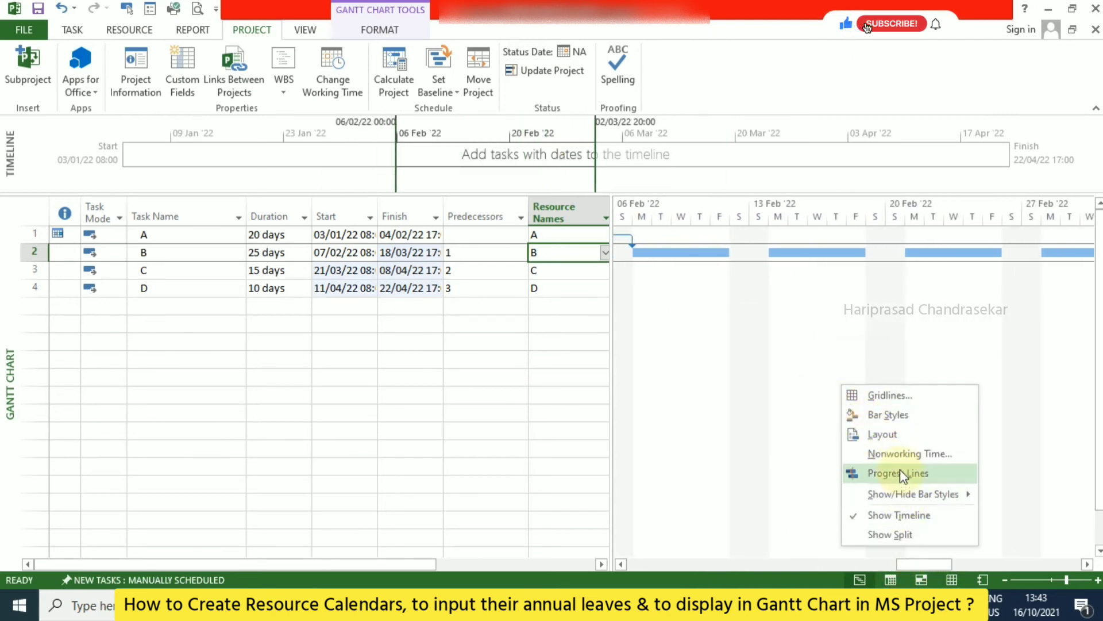
pyautogui.click(898, 454)
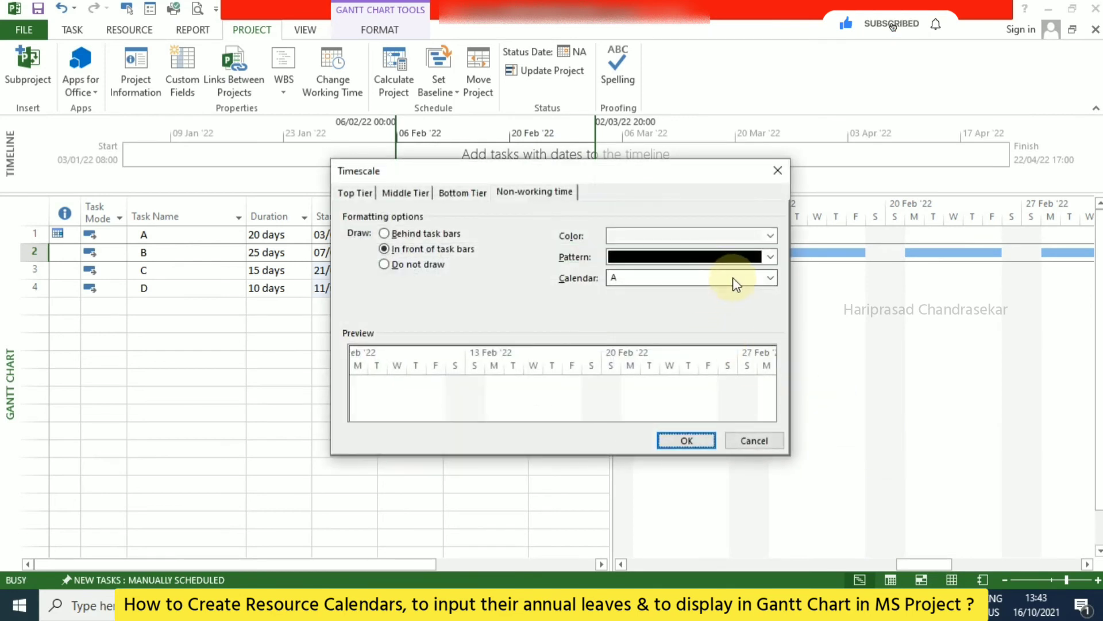
pyautogui.click(736, 283)
pyautogui.click(640, 362)
pyautogui.click(693, 438)
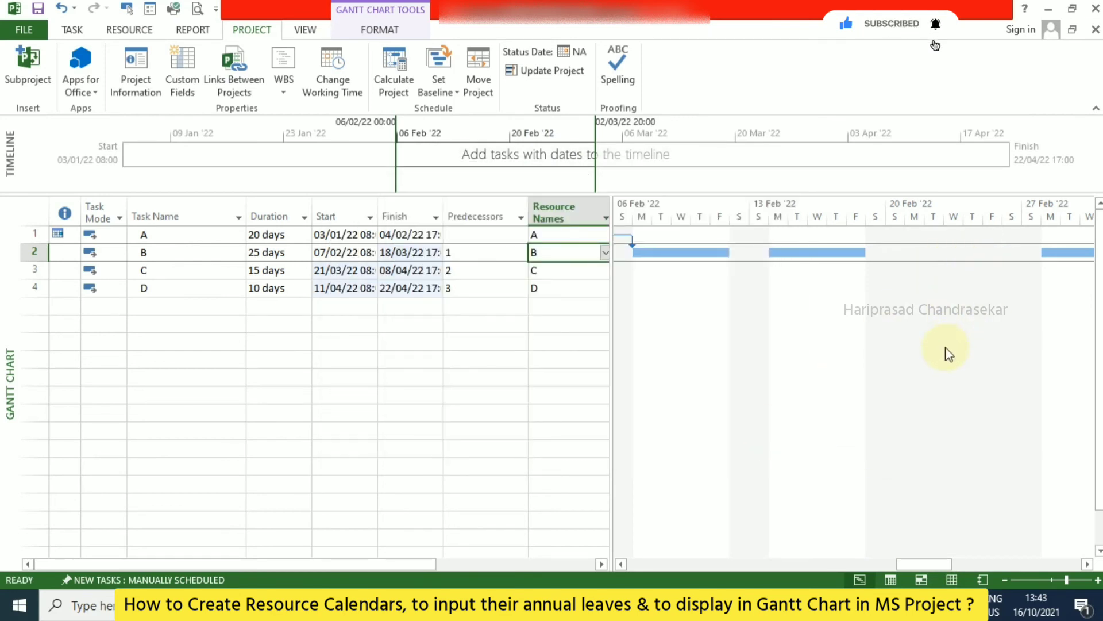
pyautogui.moveTo(918, 564)
pyautogui.mouseDown()
pyautogui.moveTo(958, 560)
pyautogui.moveTo(820, 546)
pyautogui.moveTo(914, 560)
pyautogui.mouseUp()
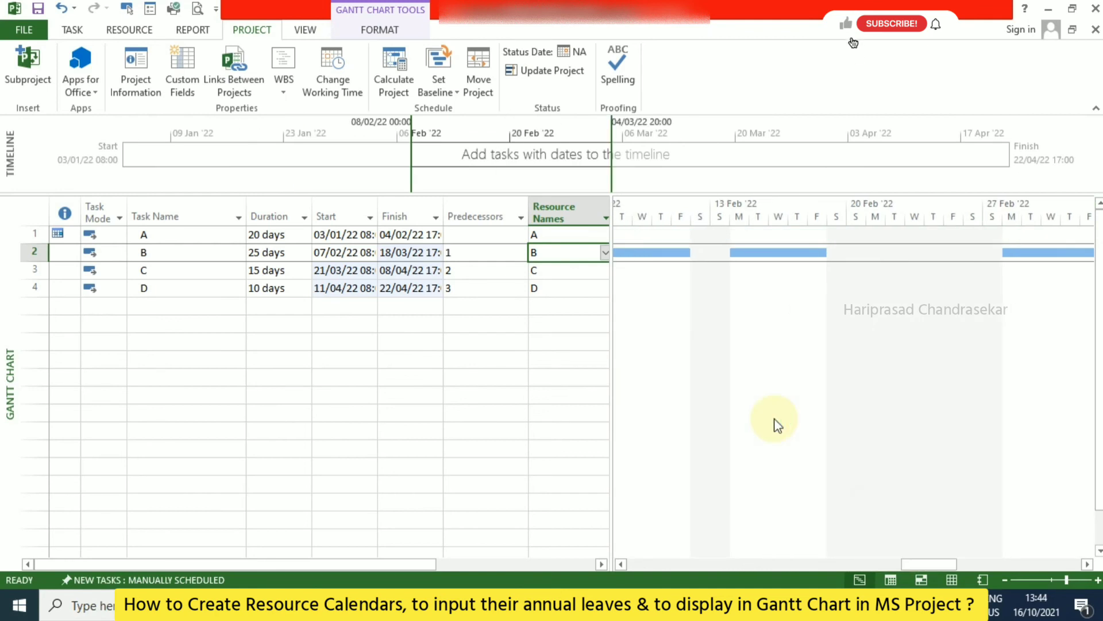